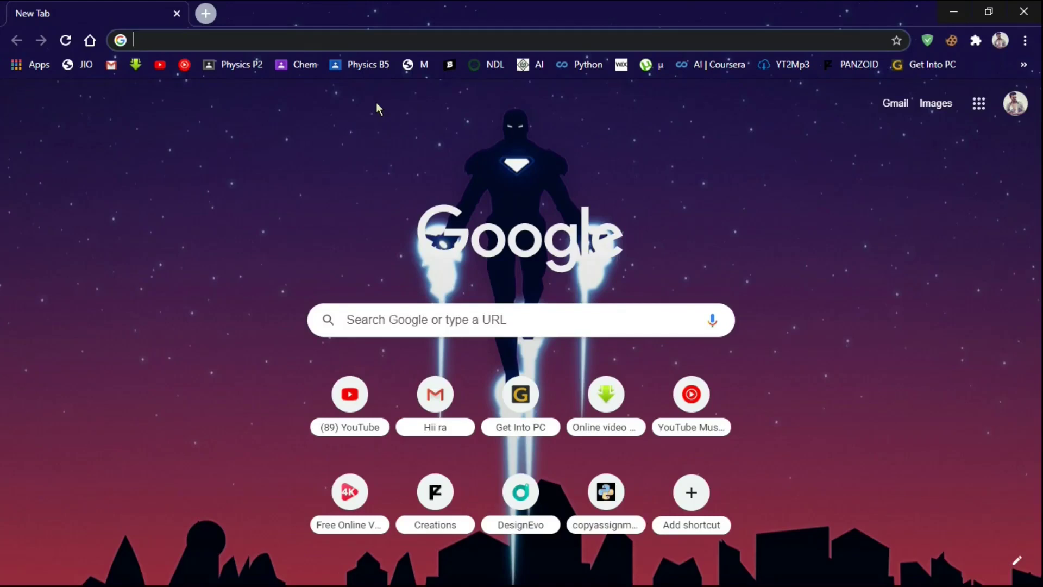
# Download filmora9.5.2.10.rar from the Google Drive link past the virus-scan warning onto the desktop.
pyautogui.press('Return')
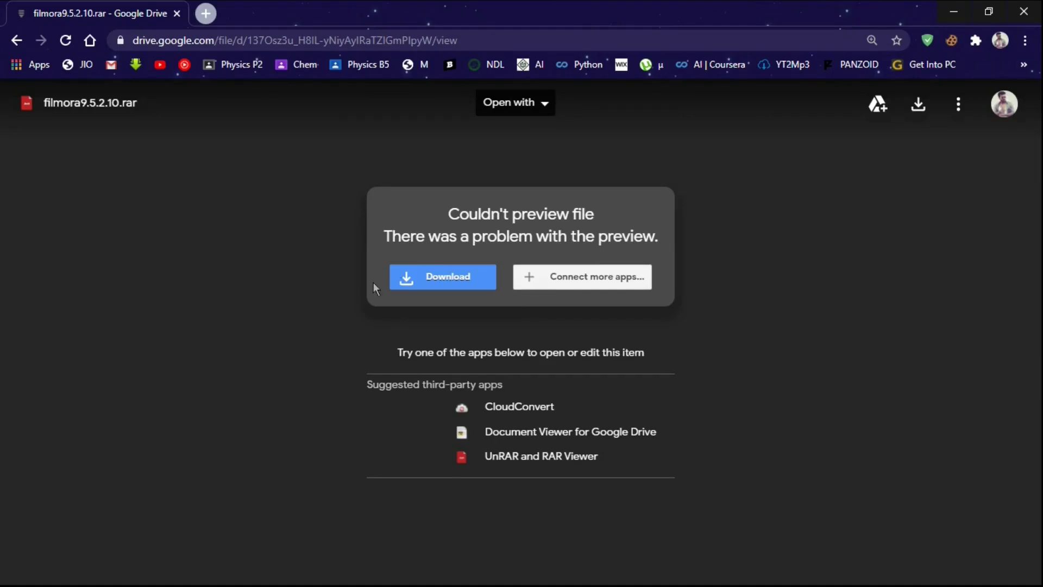
pyautogui.click(425, 281)
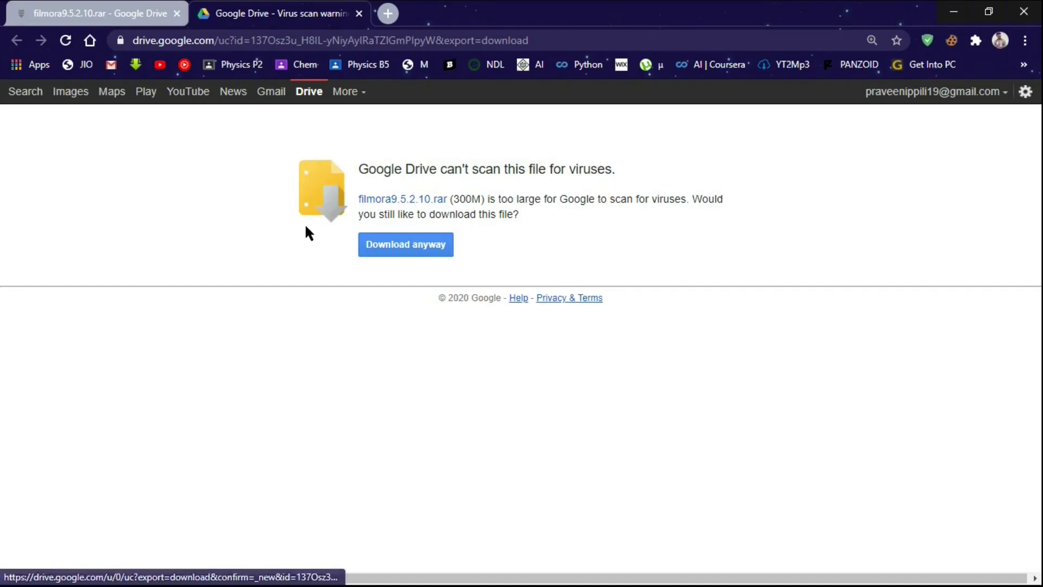
pyautogui.click(427, 245)
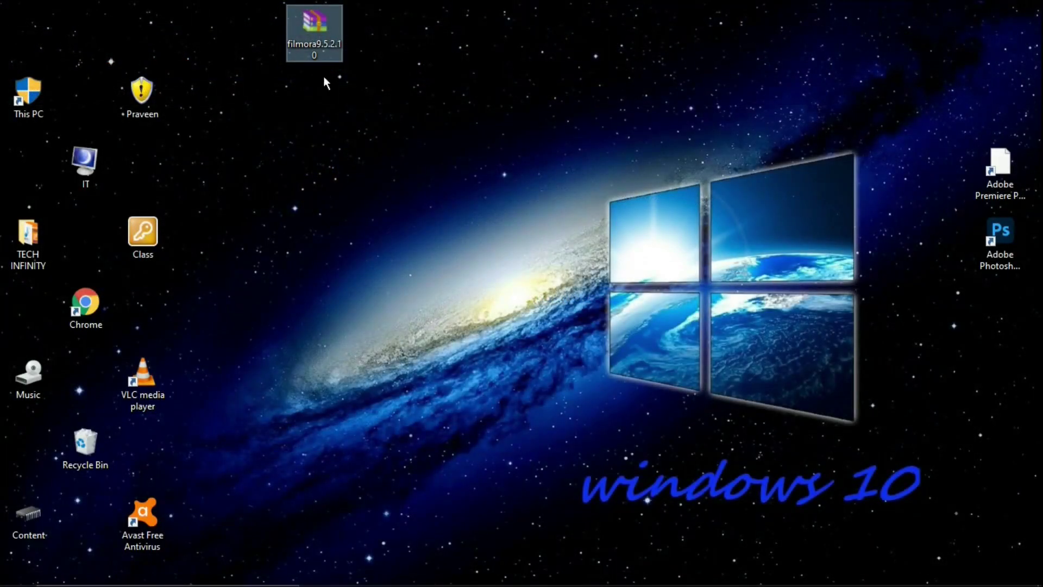
pyautogui.moveTo(331, 57); pyautogui.dragTo(447, 230)
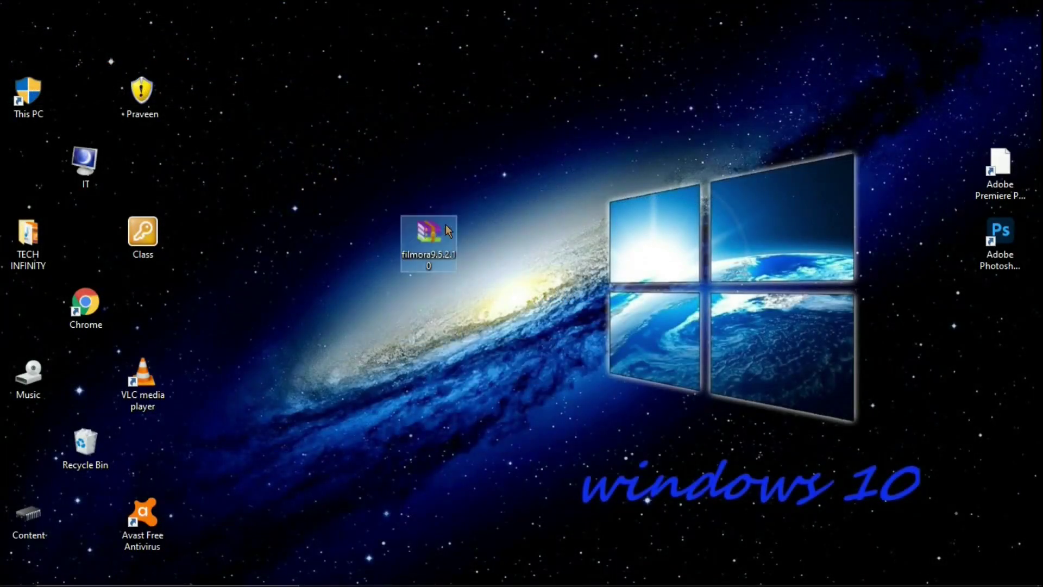
# Open the archive in 7-Zip, extract its filmora9.5.2.10 folder to the Desktop, then close 7-Zip.
pyautogui.rightClick(448, 230)
pyautogui.click(465, 234)
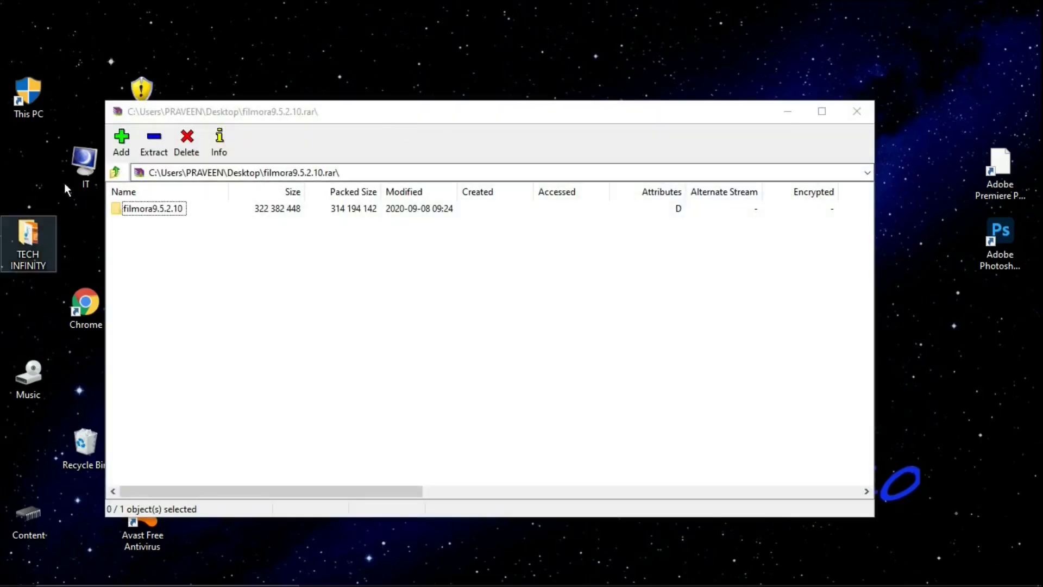
pyautogui.click(146, 149)
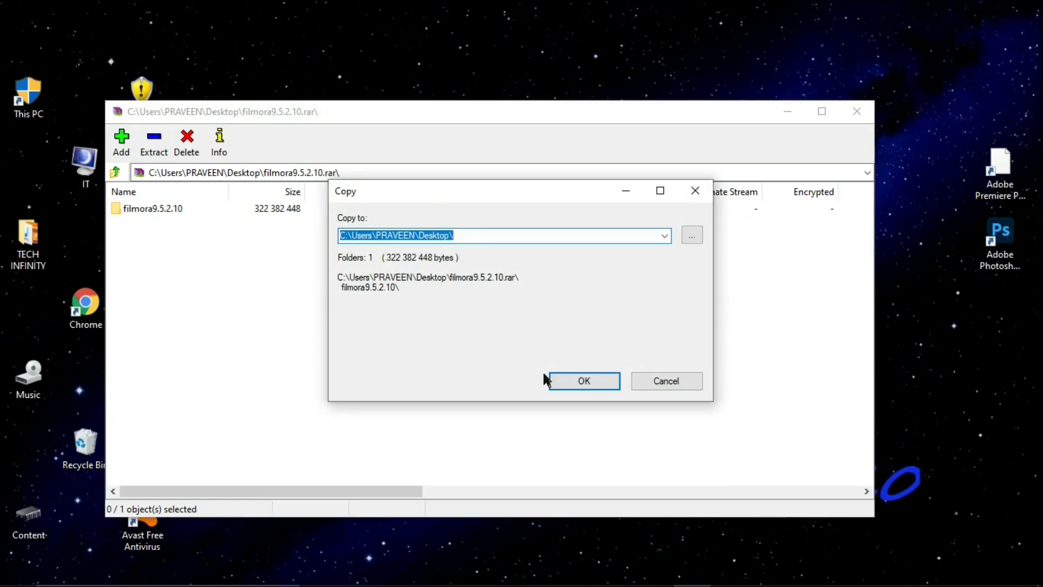
pyautogui.click(568, 384)
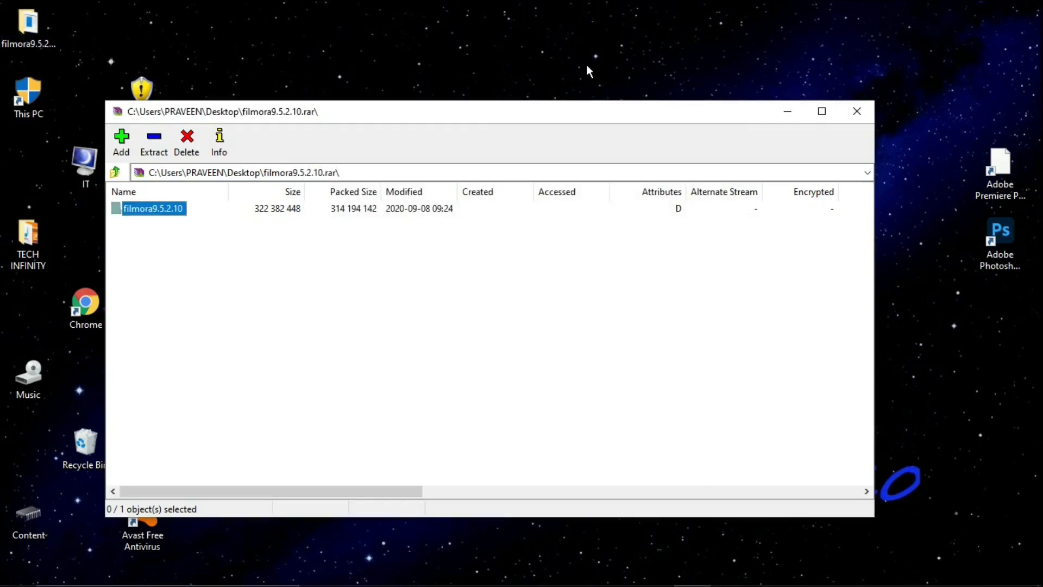
pyautogui.click(856, 111)
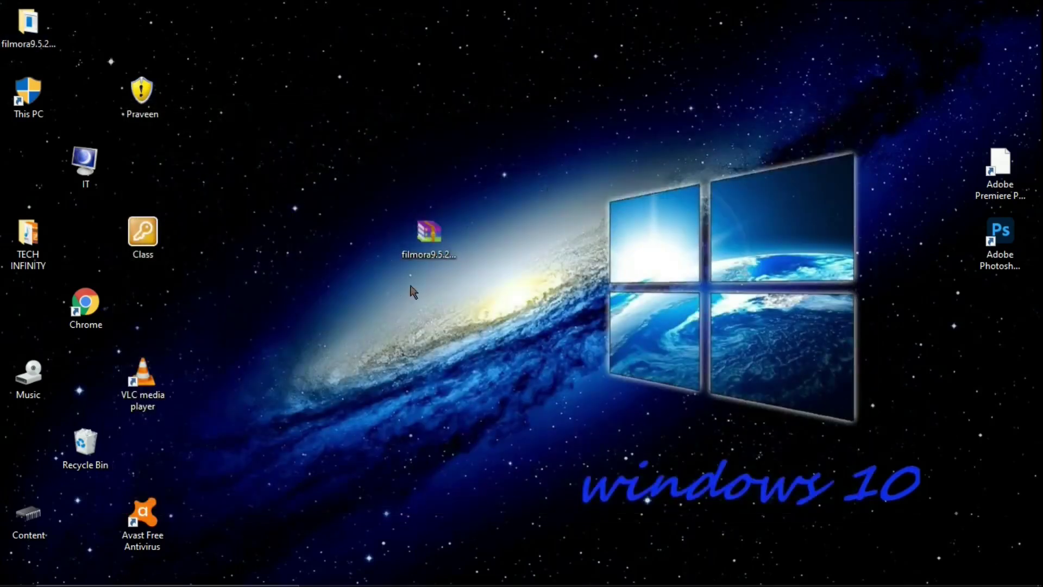
# Rearrange the desktop icons and launch filmora_64bit_full846 from the extracted filmora9.5.2.10 folder.
pyautogui.moveTo(429, 239); pyautogui.dragTo(197, 48)
pyautogui.moveTo(28, 24); pyautogui.dragTo(505, 158)
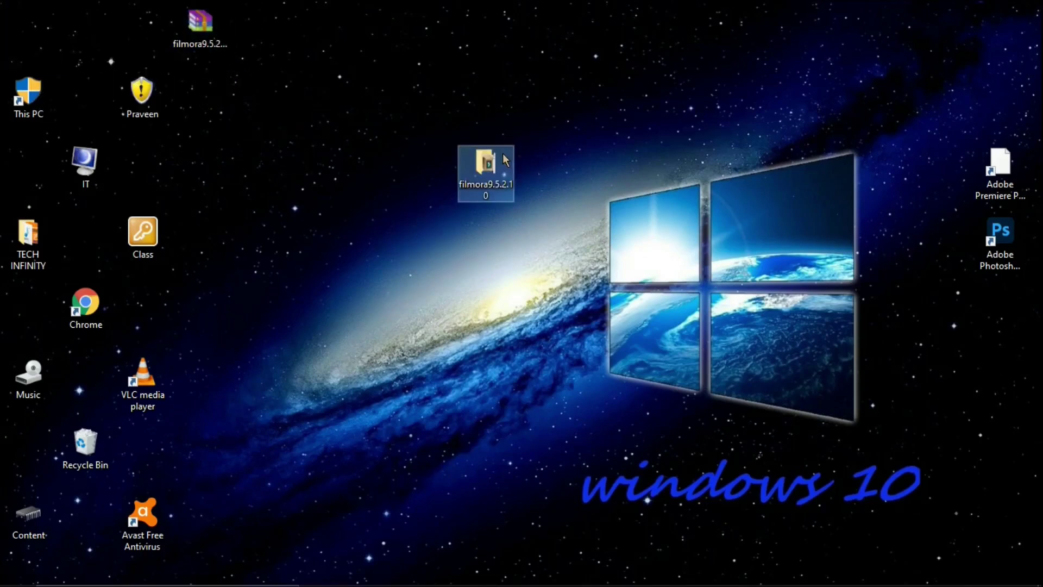
pyautogui.doubleClick(503, 162)
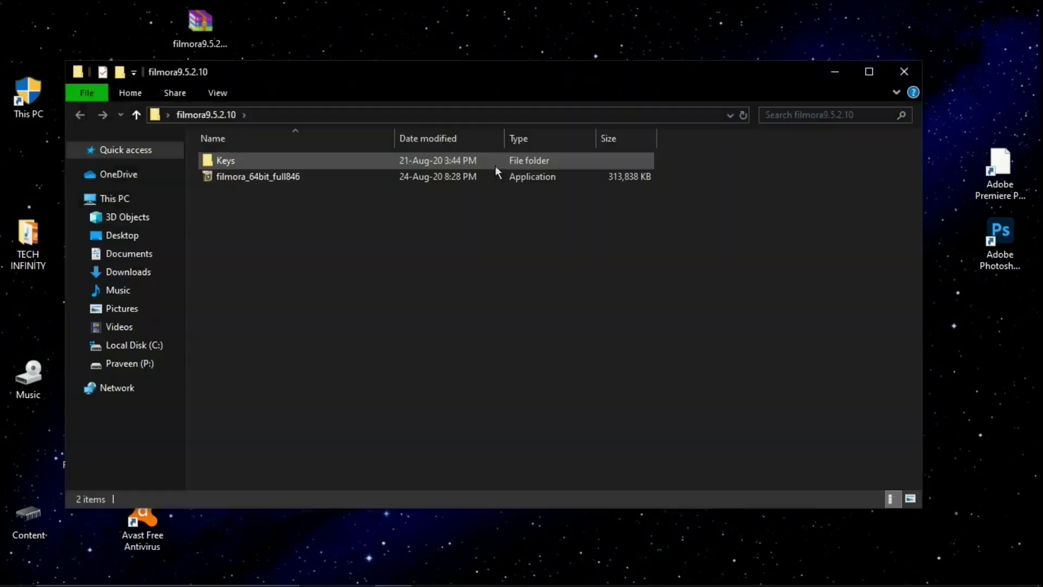
pyautogui.rightClick(251, 178)
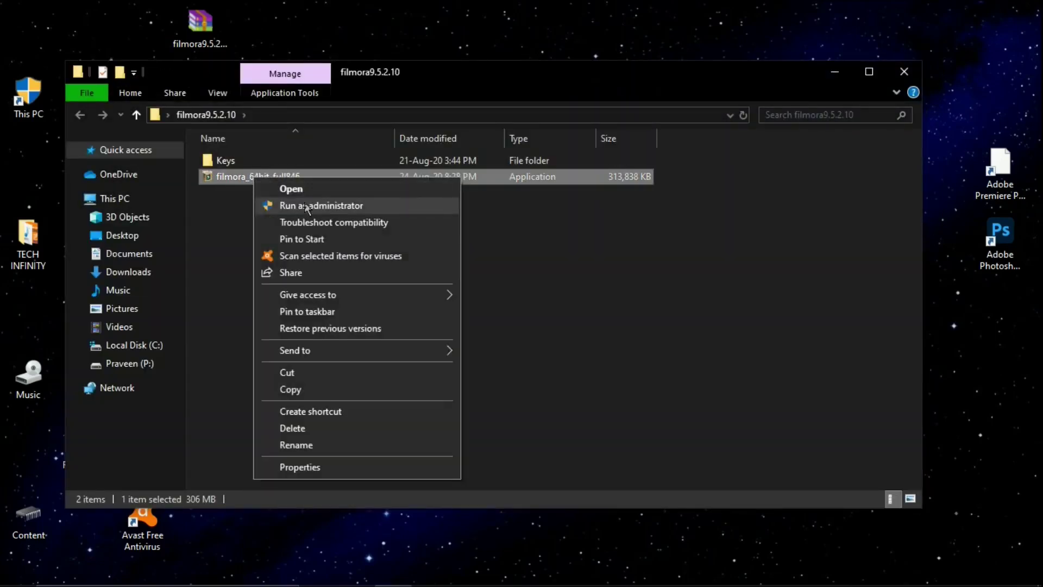
pyautogui.click(327, 189)
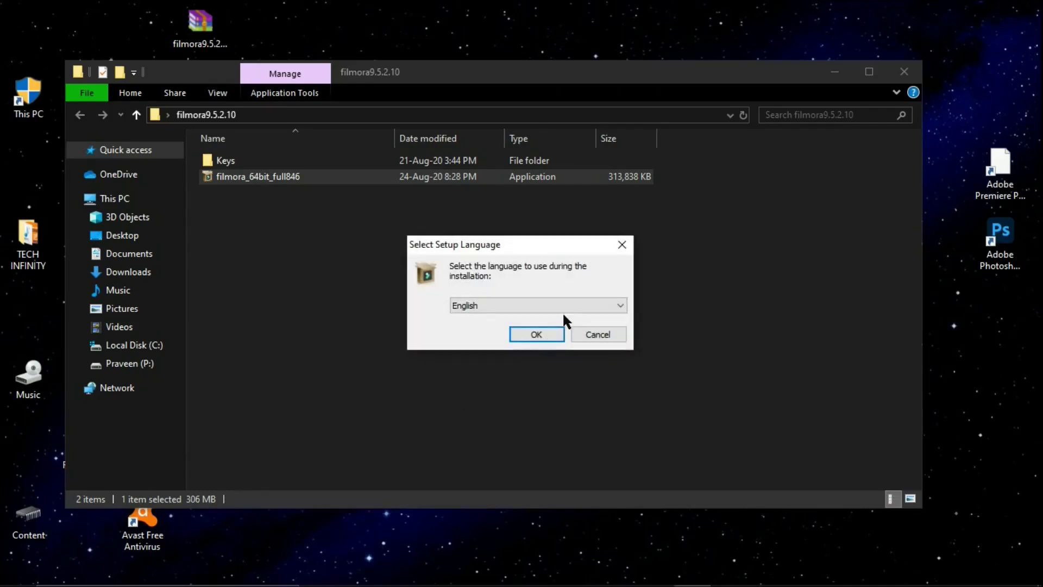
# Keep English as the setup language and accept the license agreement.
pyautogui.click(563, 307)
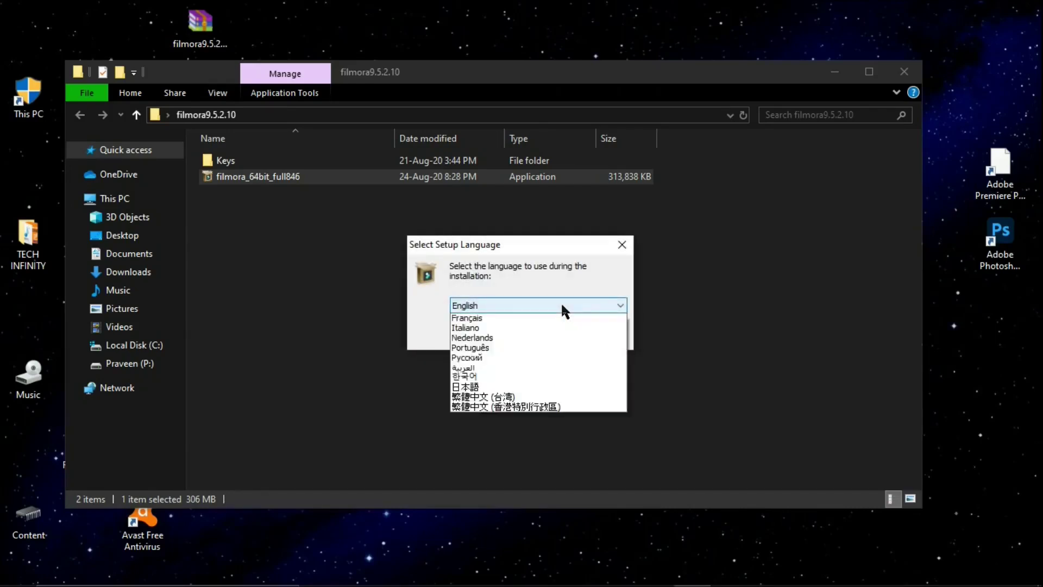
pyautogui.click(498, 307)
pyautogui.click(534, 333)
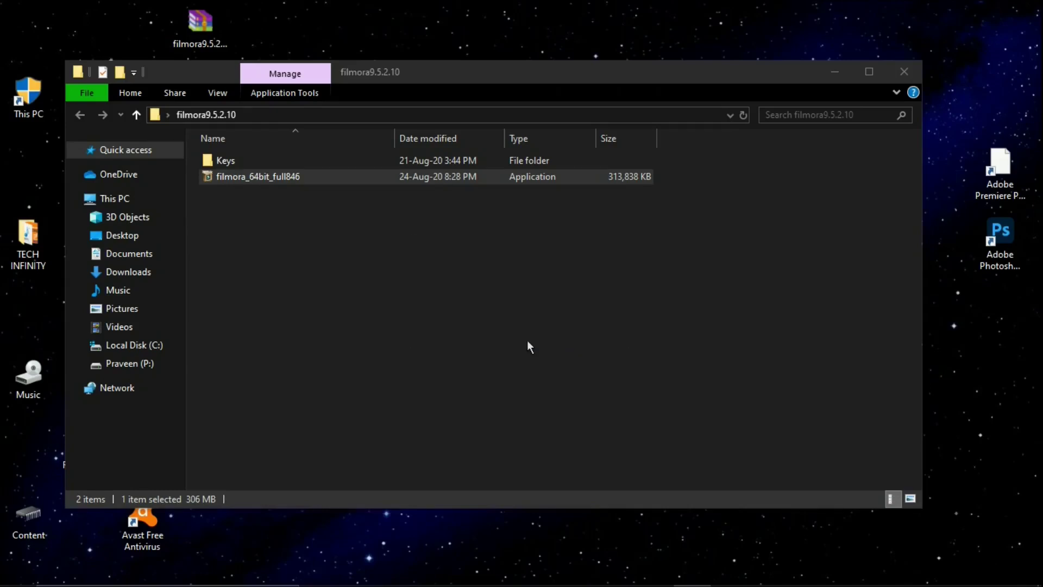
pyautogui.click(366, 395)
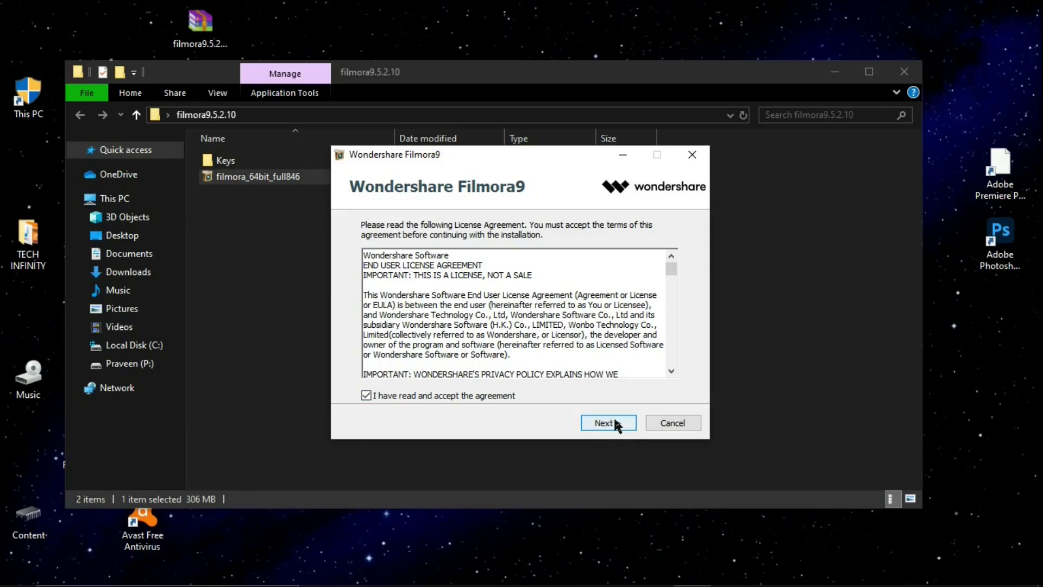
# Install Filmora9 into the default C:\Program Files\Wondershare\Filmora9 folder and close the finished installer.
pyautogui.click(613, 423)
pyautogui.click(604, 423)
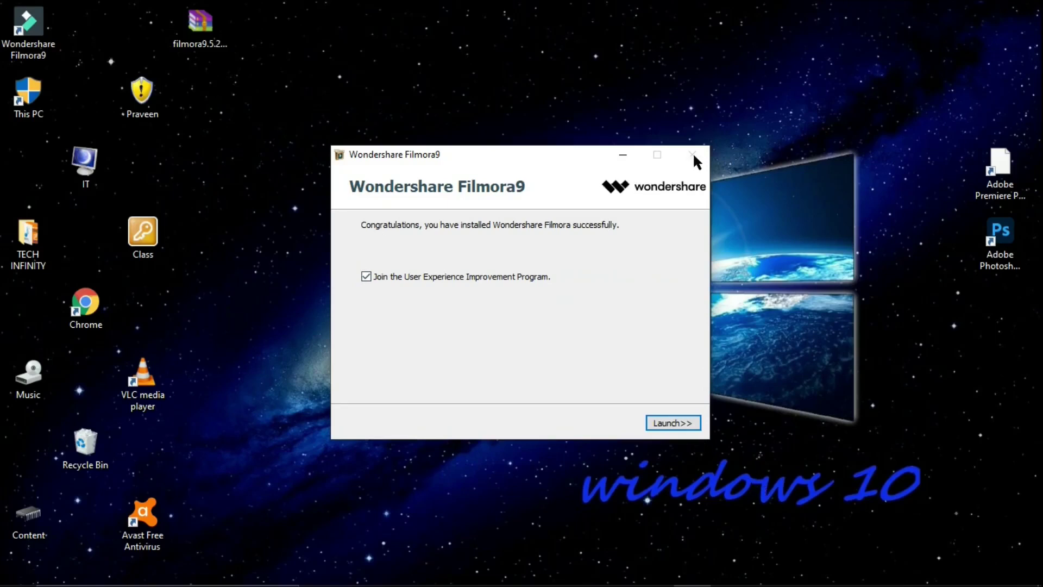
pyautogui.click(323, 6)
pyautogui.click(622, 155)
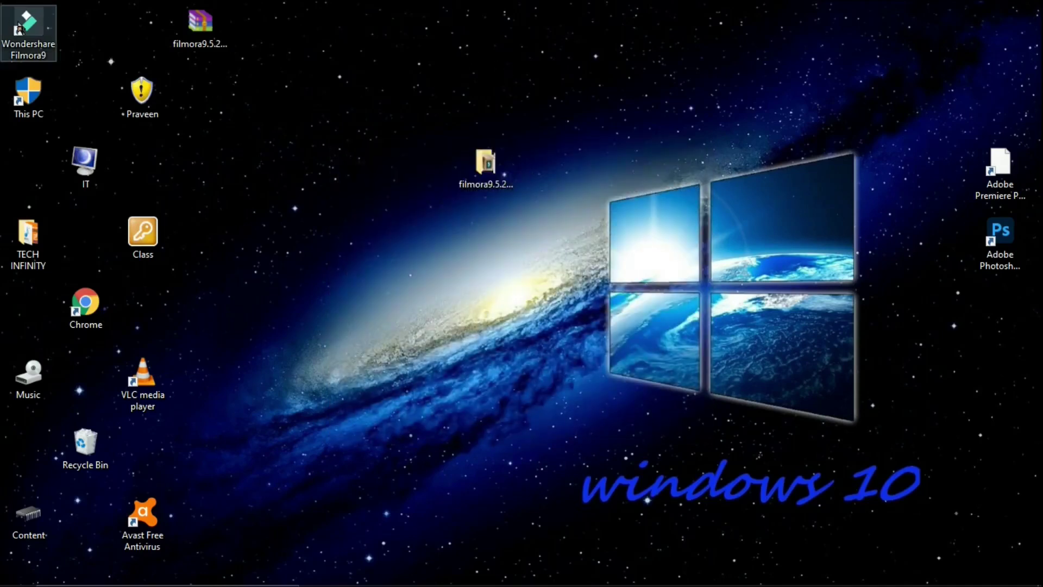
# Move the extracted folder to the top-left corner and the Filmora9 shortcut mid-left.
pyautogui.moveTo(534, 76); pyautogui.dragTo(687, 129)
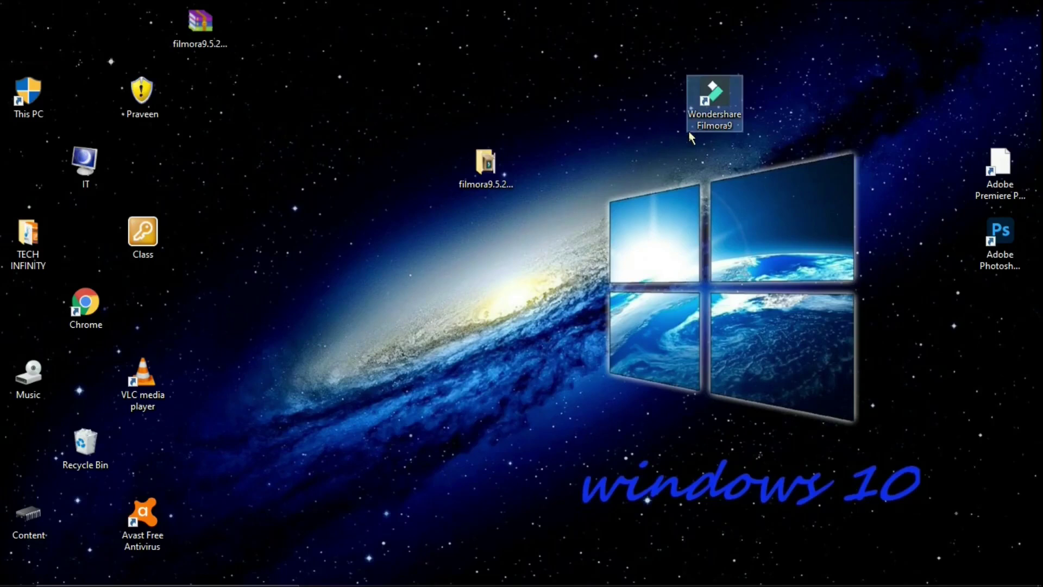
pyautogui.moveTo(486, 163); pyautogui.dragTo(30, 30)
pyautogui.moveTo(704, 82); pyautogui.dragTo(324, 217)
pyautogui.click(438, 158)
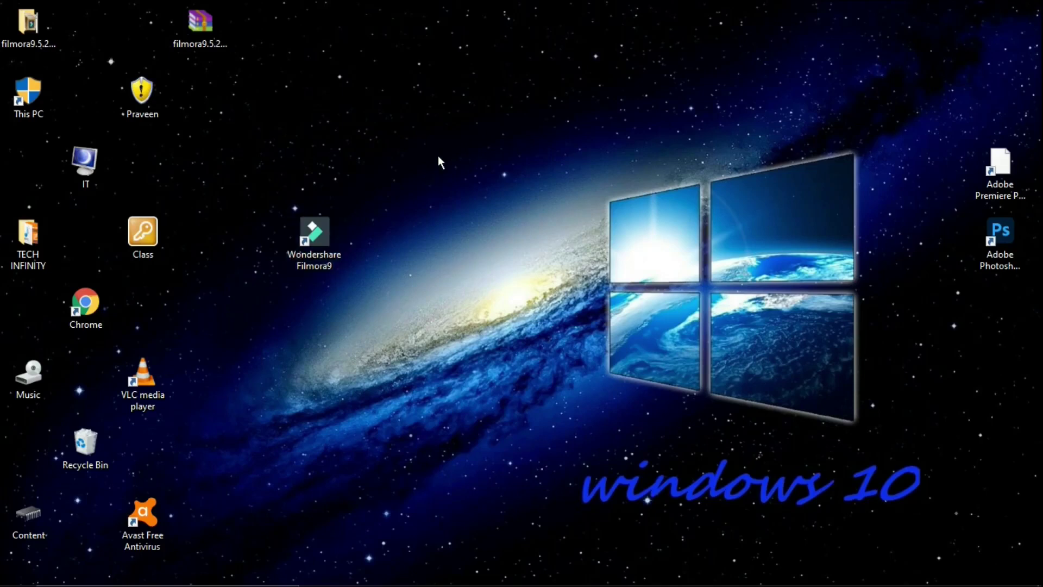
# Refresh the desktop three times, then launch Filmora9 from its shortcut.
pyautogui.rightClick(439, 157)
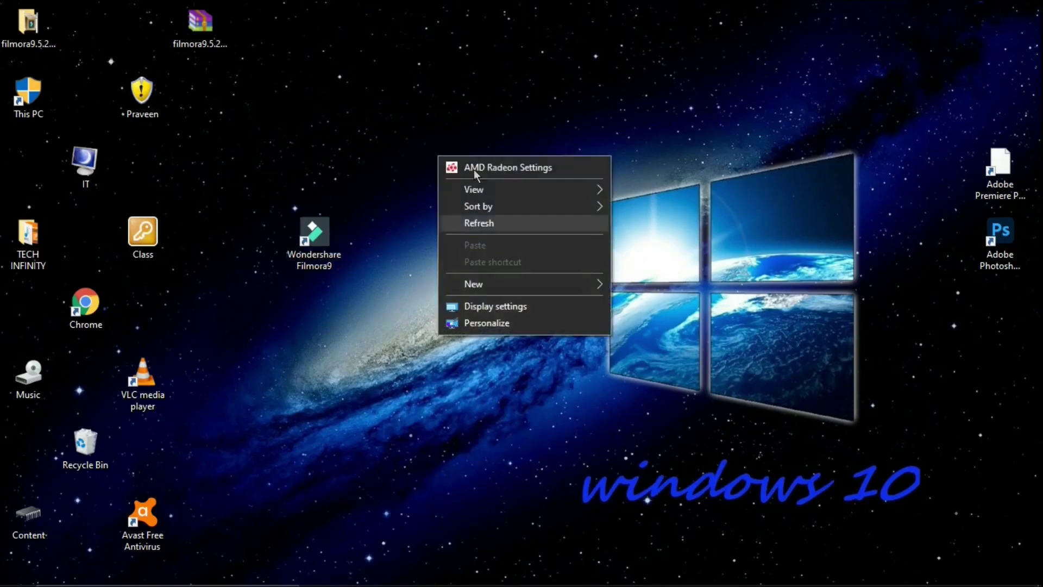
pyautogui.click(460, 227)
pyautogui.rightClick(459, 228)
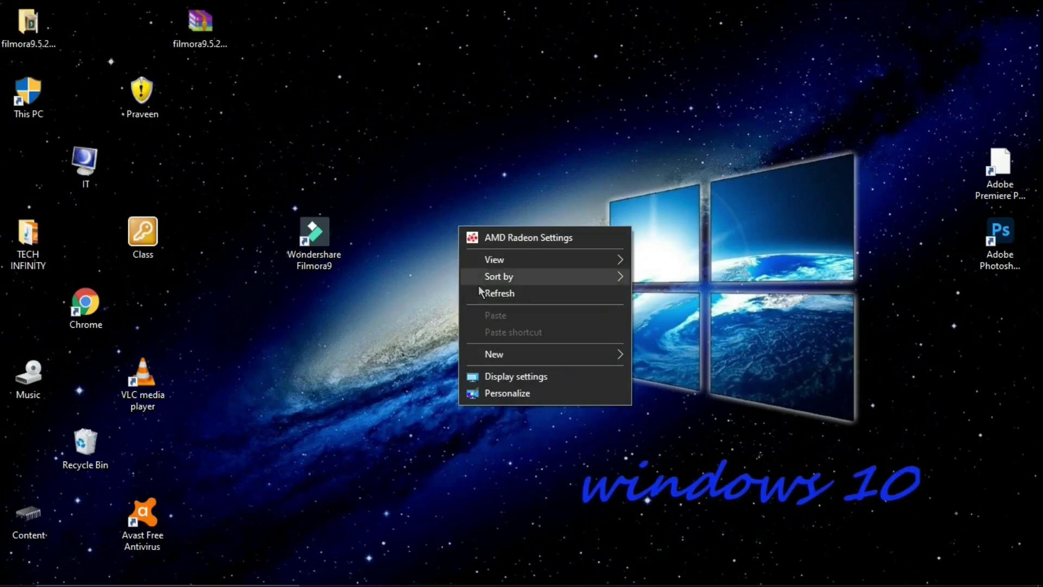
pyautogui.click(480, 294)
pyautogui.rightClick(480, 297)
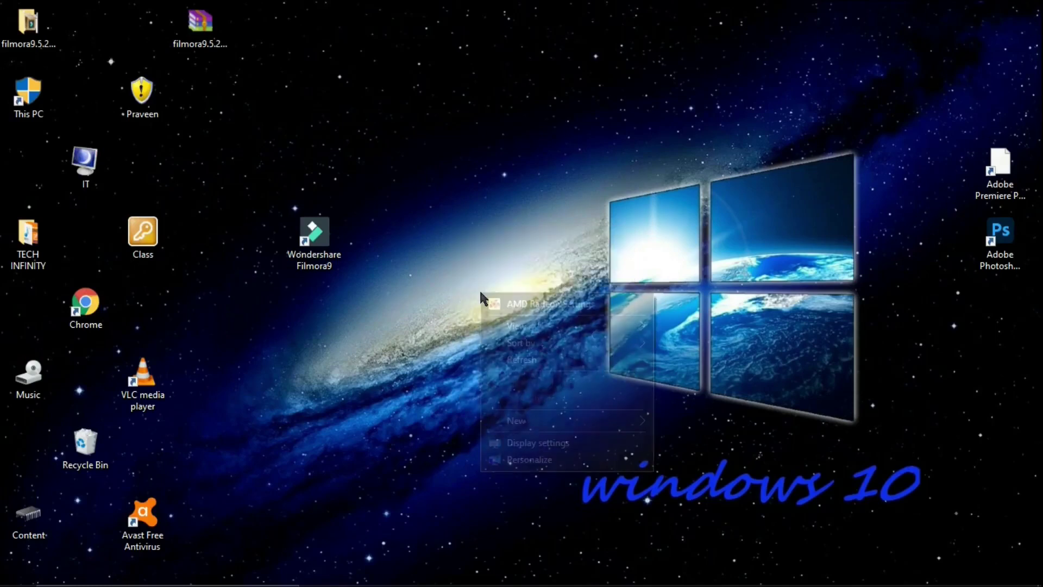
pyautogui.click(509, 362)
pyautogui.doubleClick(307, 232)
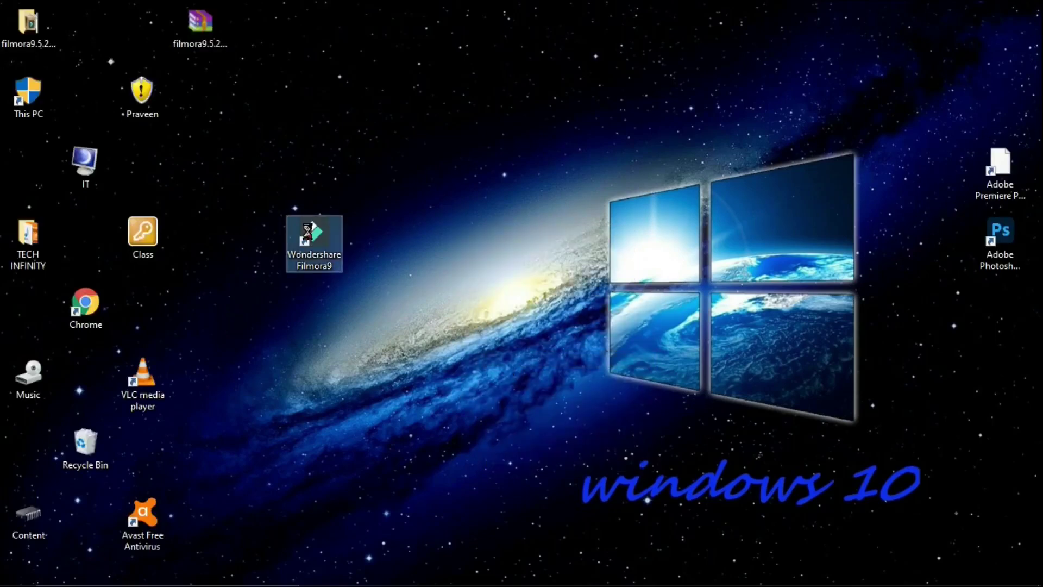
# Open Filmora9, quit the Quick Start Tour, and dismiss the Get Started and offline-connection notices.
pyautogui.rightClick(307, 233)
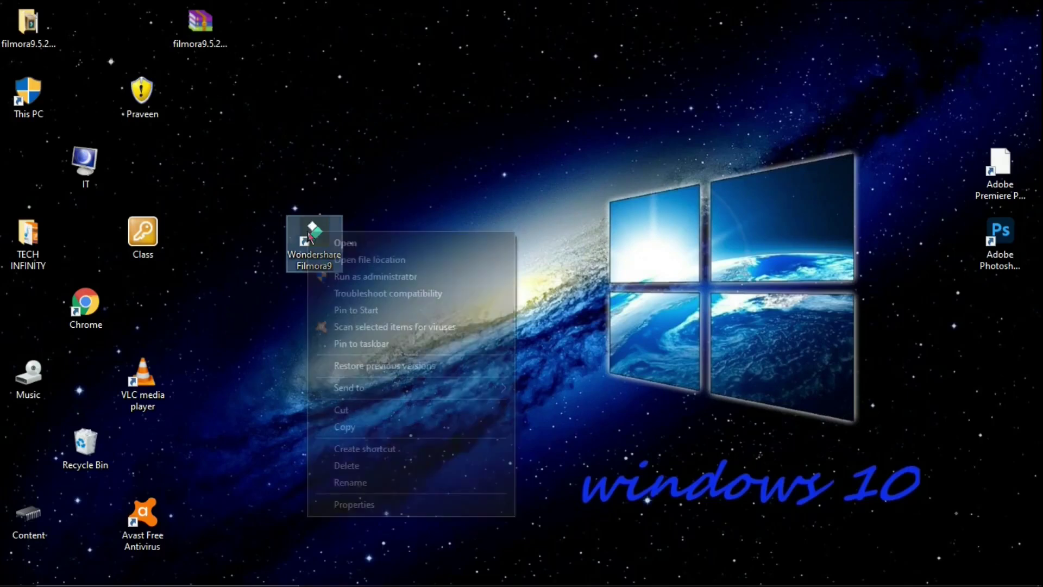
pyautogui.click(407, 241)
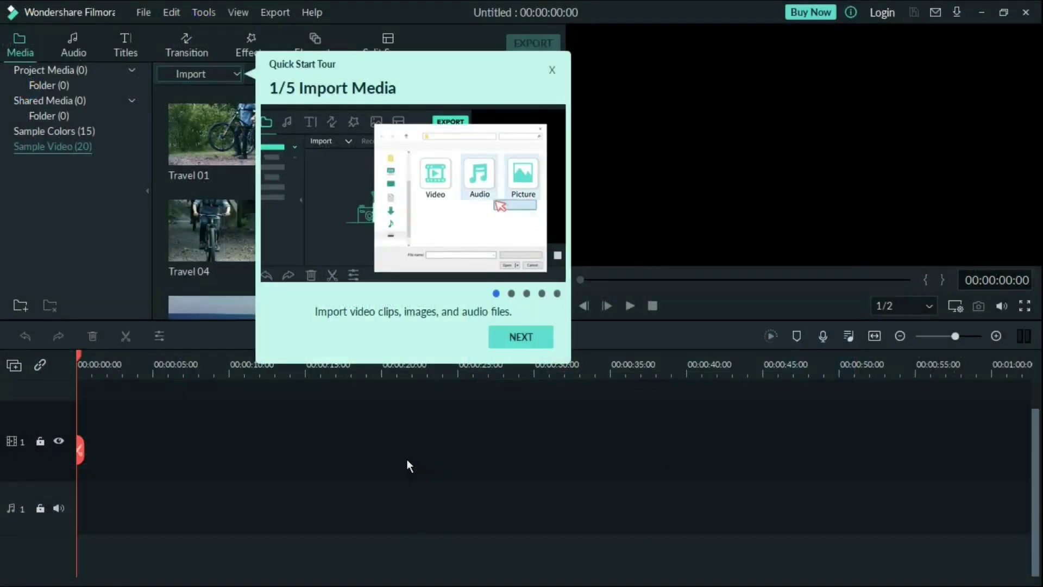
pyautogui.click(551, 69)
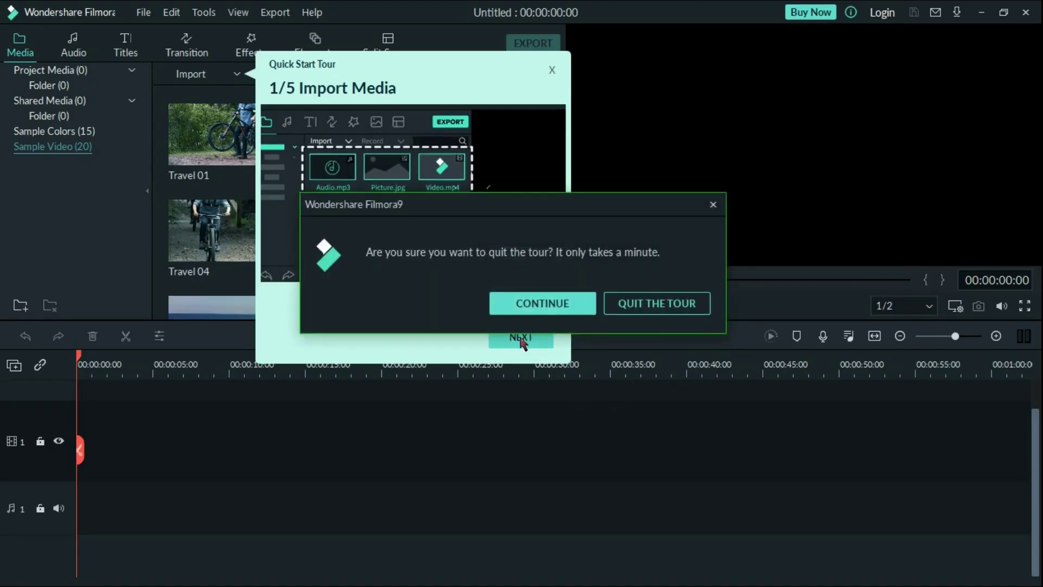
pyautogui.click(627, 305)
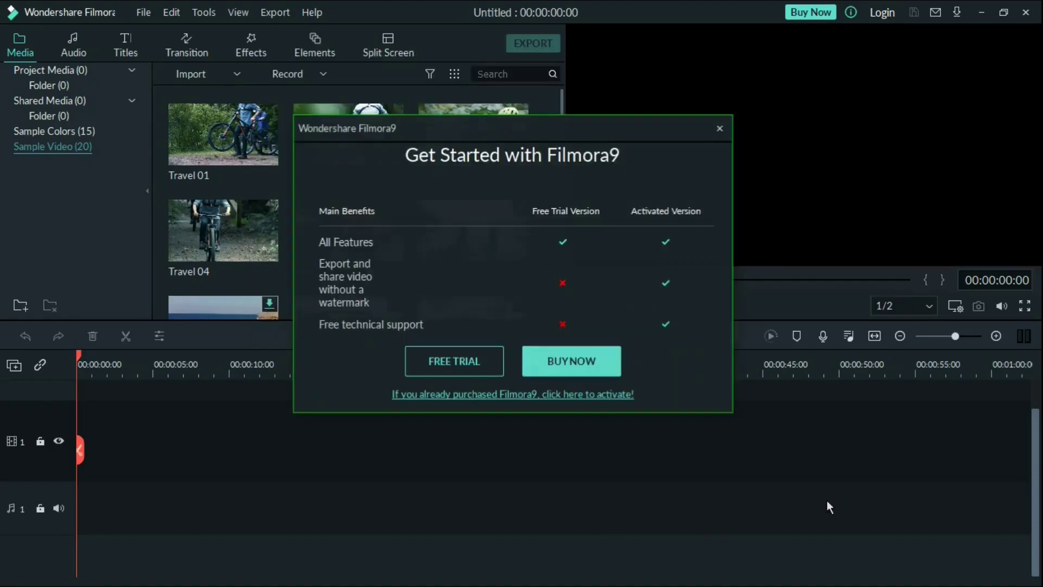
pyautogui.click(720, 129)
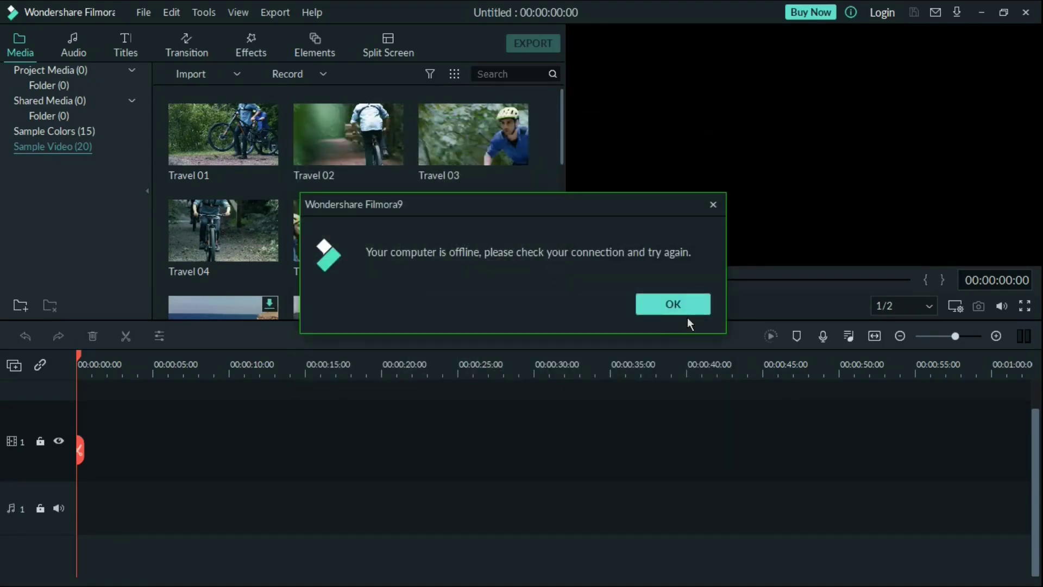
pyautogui.click(713, 207)
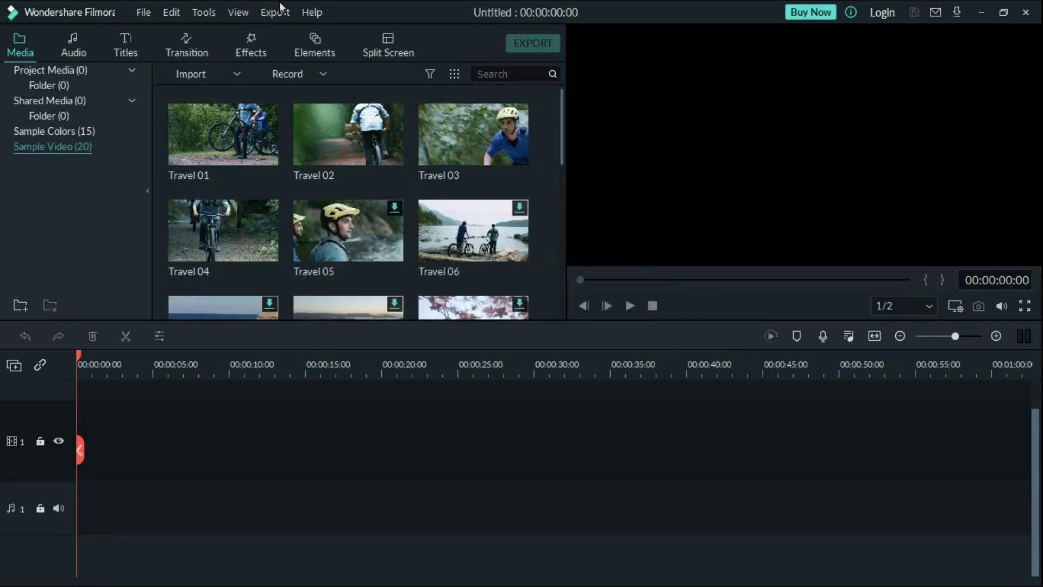
pyautogui.click(313, 14)
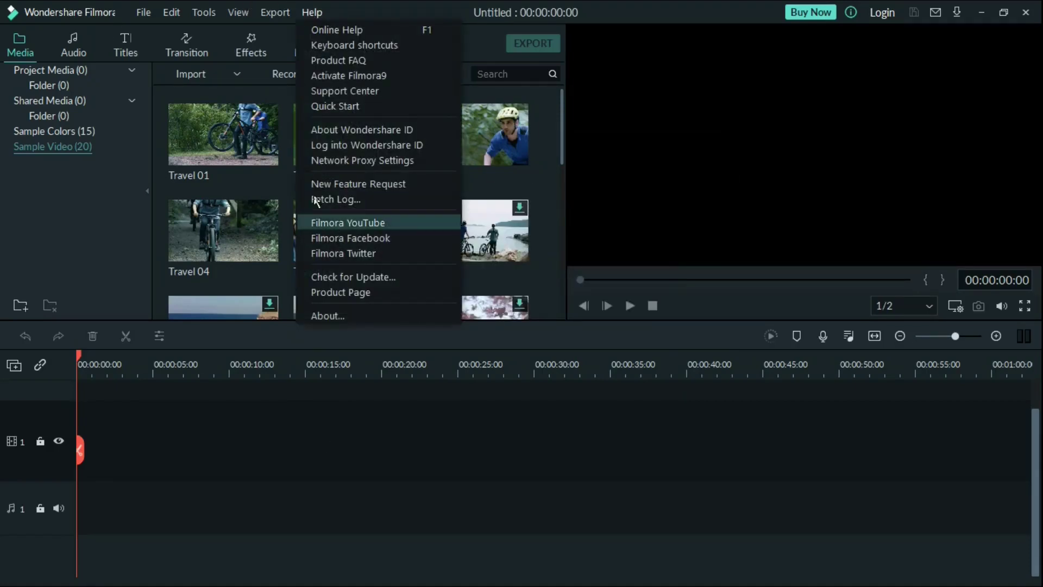
pyautogui.click(333, 77)
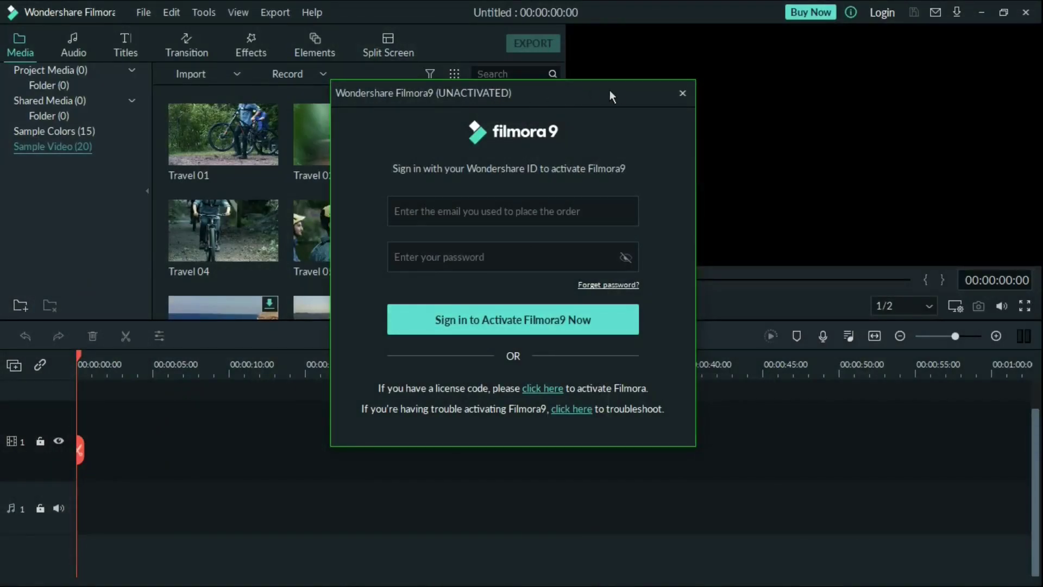
pyautogui.click(683, 94)
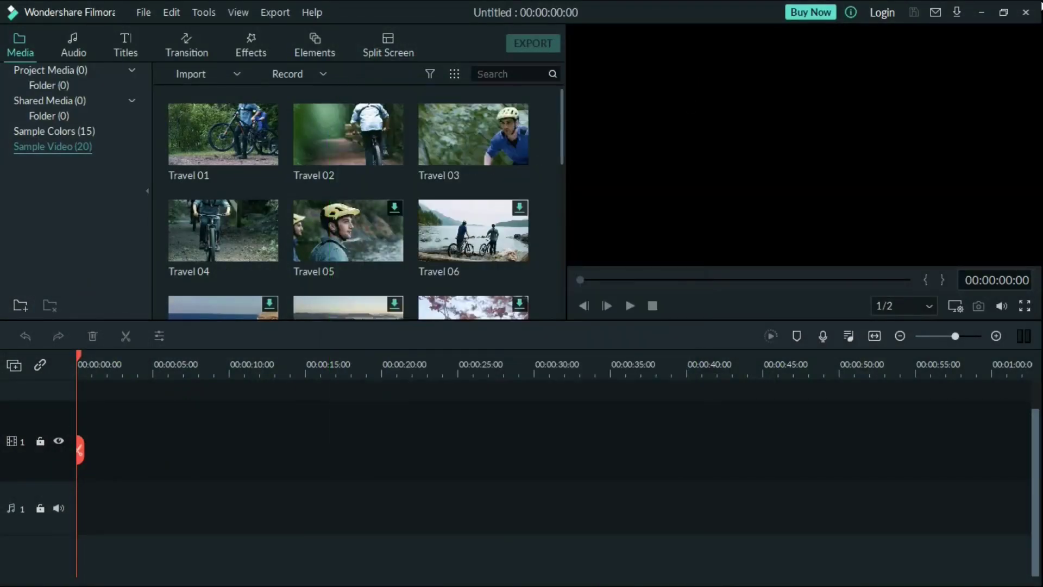
# Close Filmora9, refresh the desktop, and open the extracted filmora9.5.2.10 folder.
pyautogui.click(1027, 13)
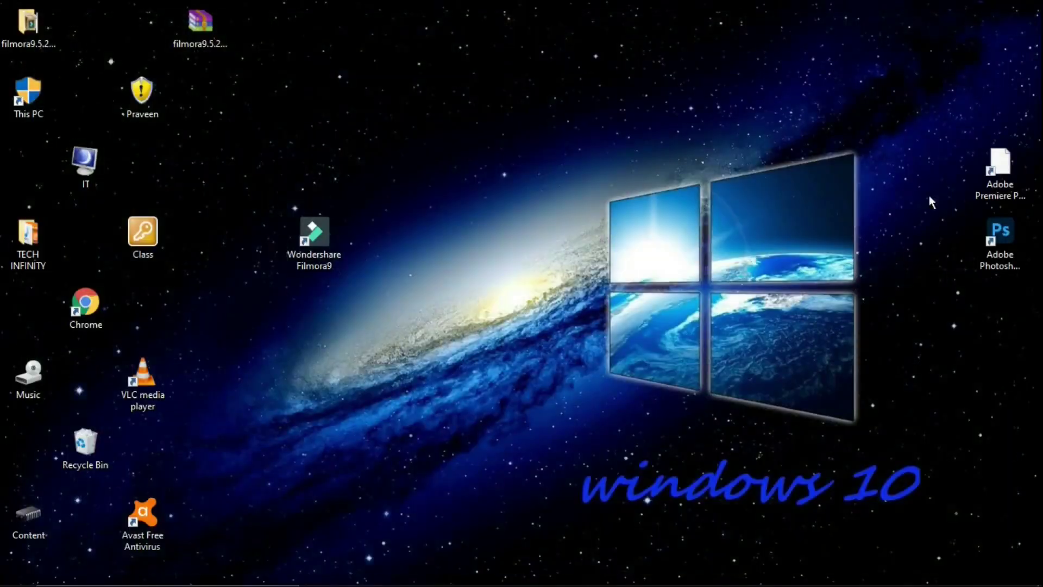
pyautogui.rightClick(705, 98)
pyautogui.click(737, 159)
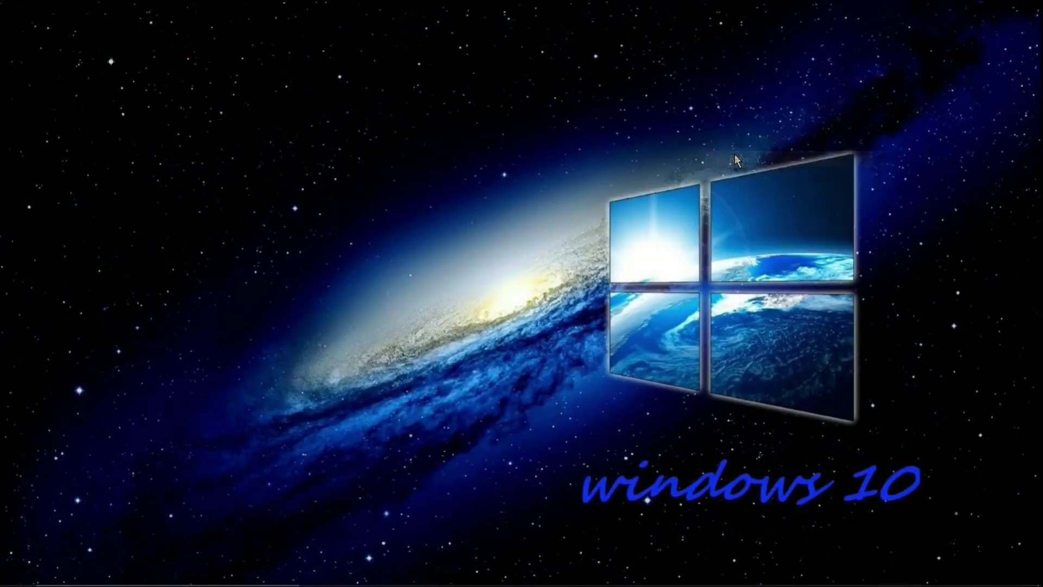
pyautogui.doubleClick(27, 25)
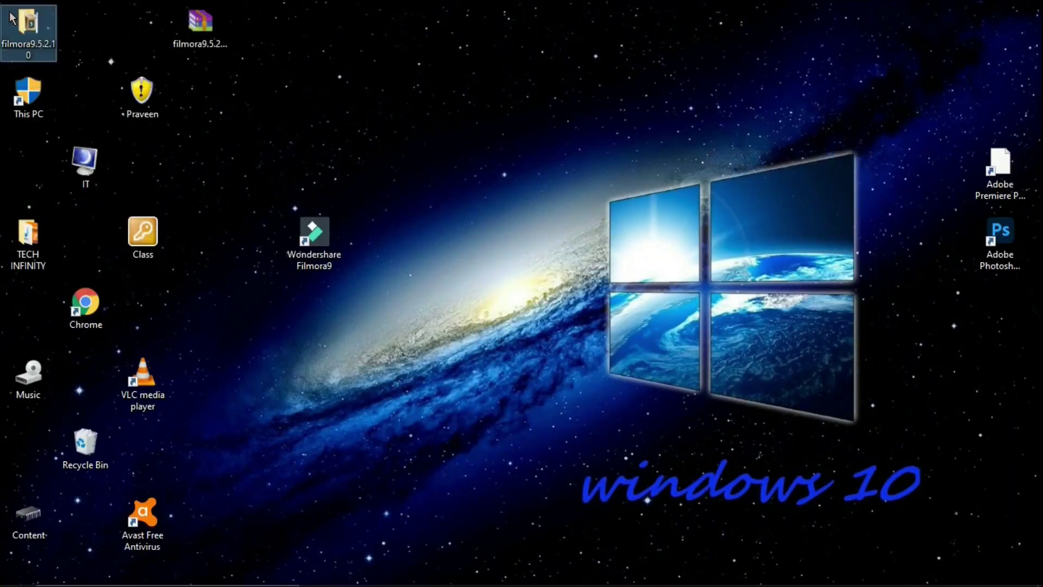
pyautogui.click(401, 25)
pyautogui.doubleClick(33, 20)
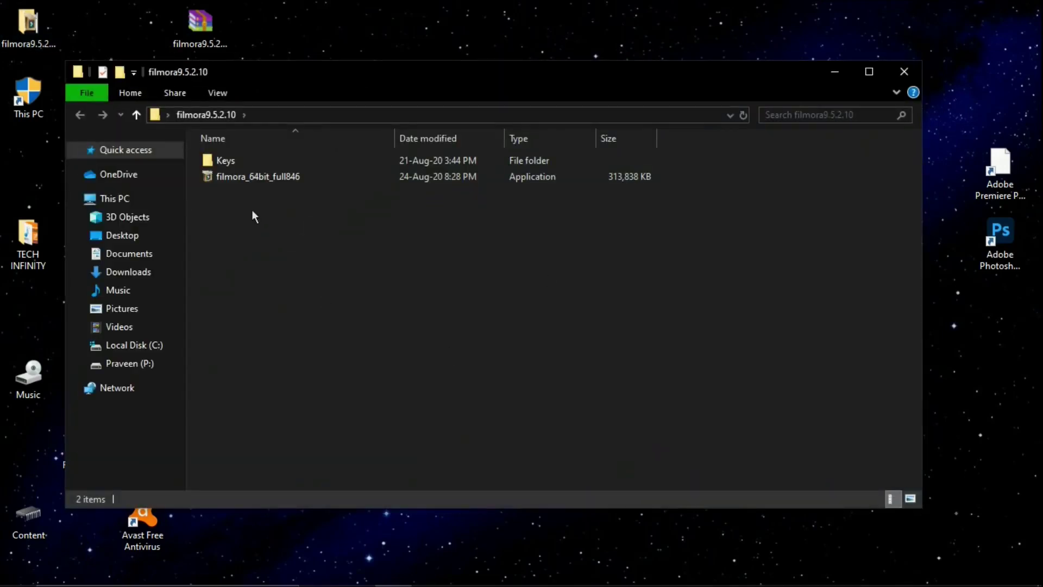
# Copy the four DLL files from the Keys folder, then close the Explorer window.
pyautogui.doubleClick(242, 162)
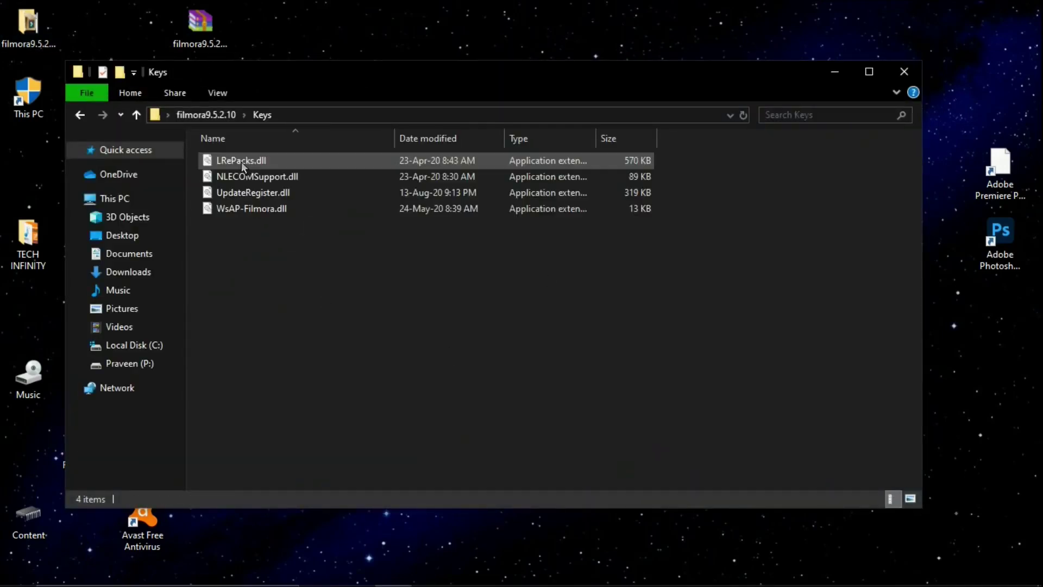
pyautogui.moveTo(273, 230); pyautogui.dragTo(234, 144)
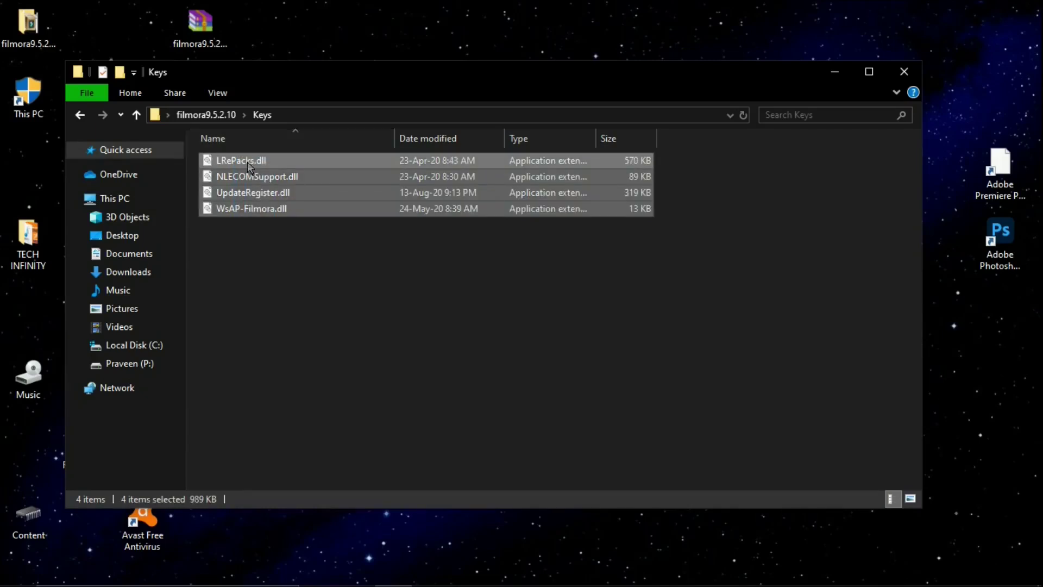
pyautogui.rightClick(248, 162)
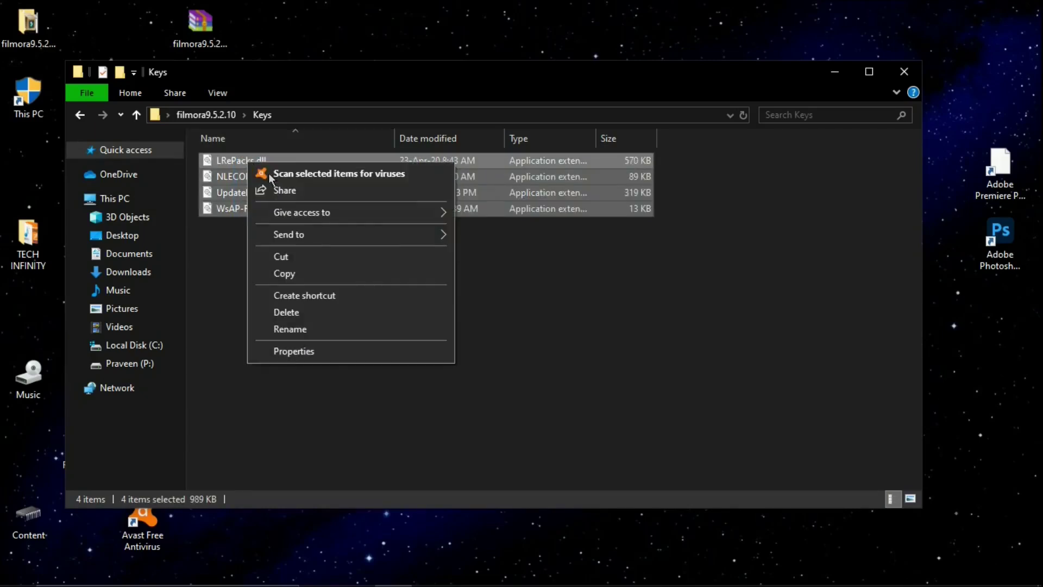
pyautogui.click(285, 273)
pyautogui.click(475, 301)
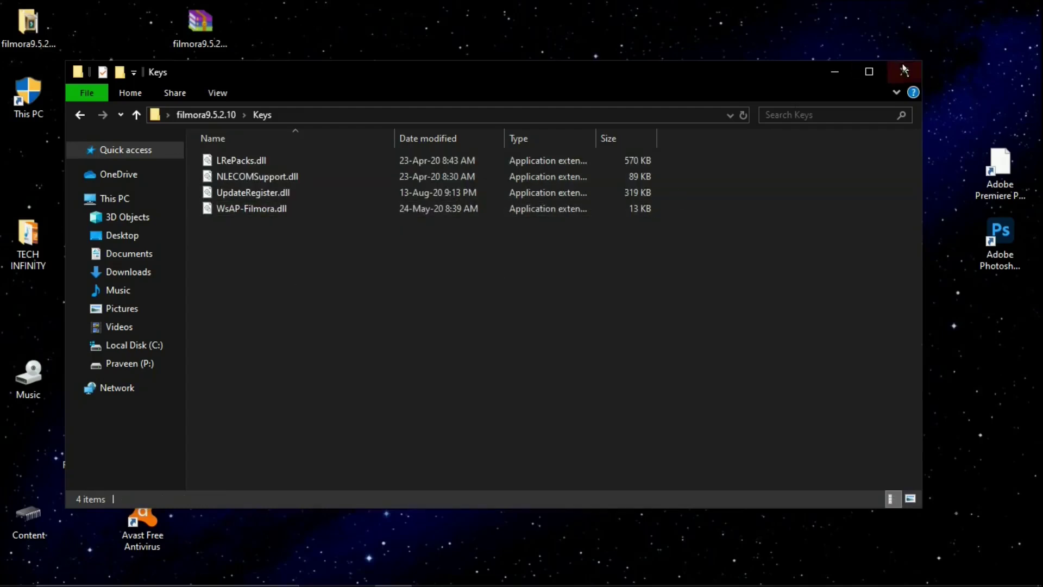
pyautogui.click(903, 71)
# Paste the four DLLs into the Filmora9 install folder, replacing the existing files, then close it.
pyautogui.rightClick(330, 249)
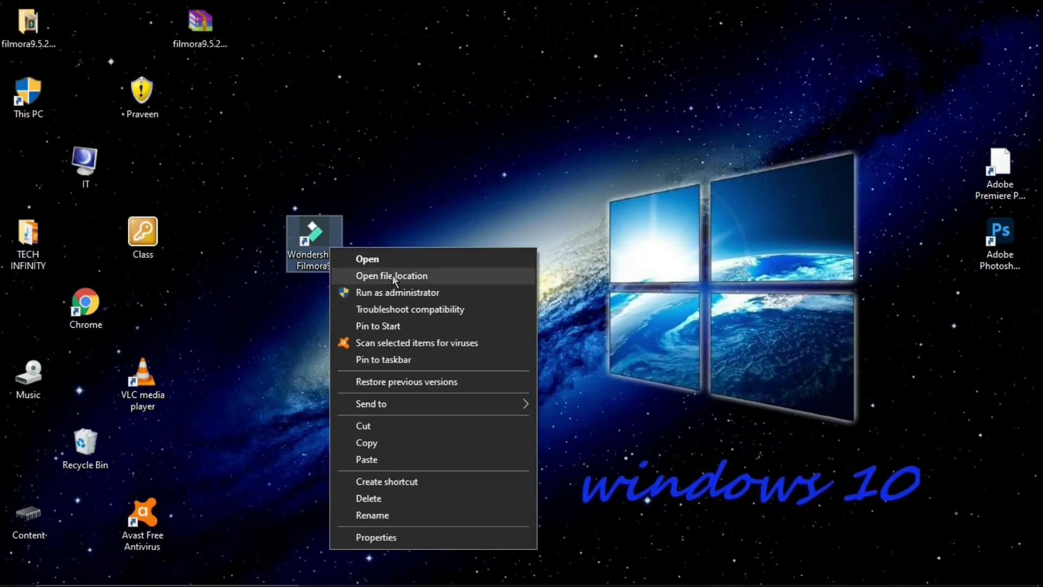
pyautogui.click(394, 276)
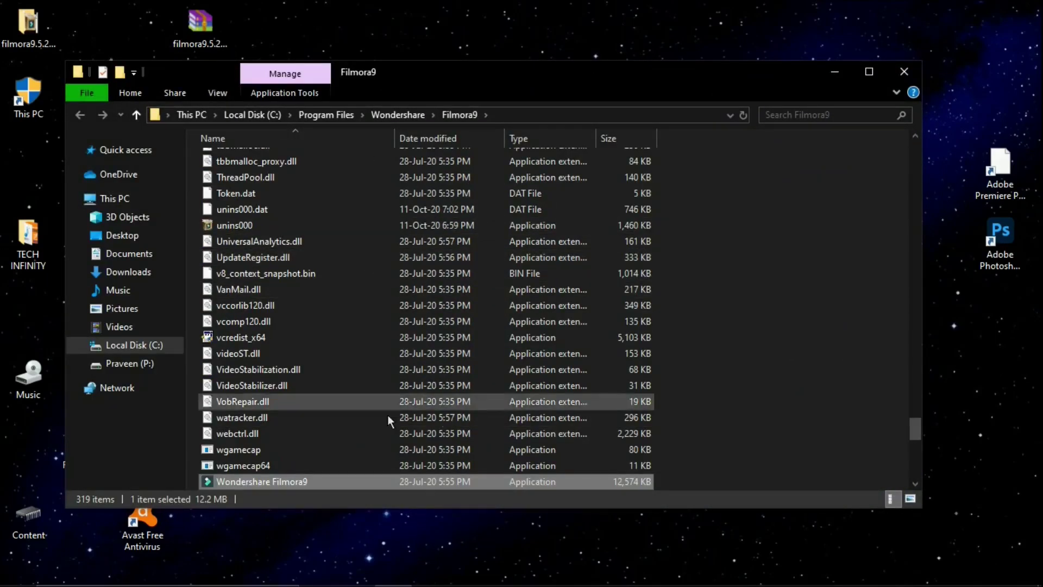
pyautogui.scroll(-4, 422, 329)
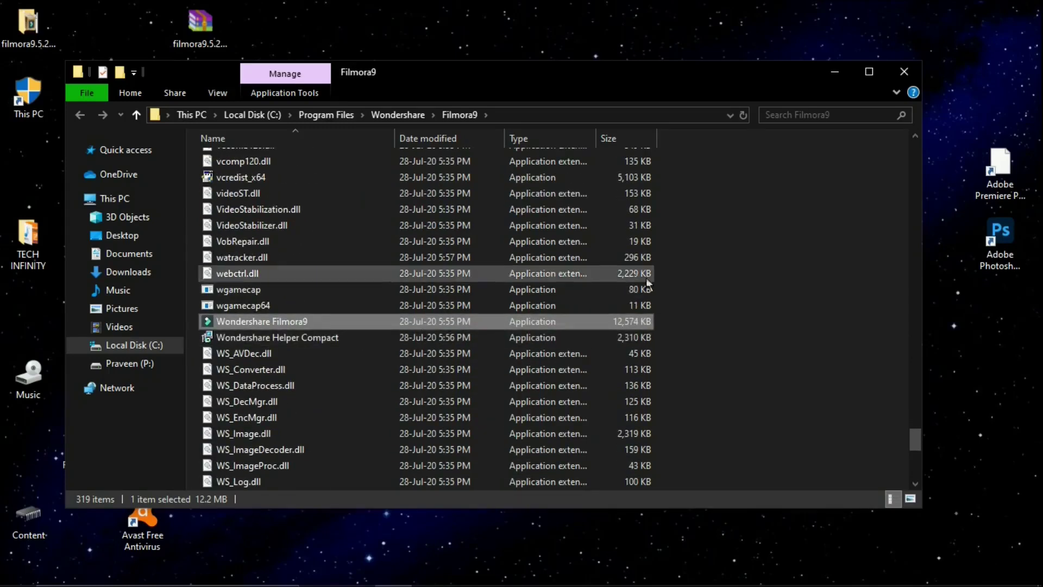
pyautogui.rightClick(735, 279)
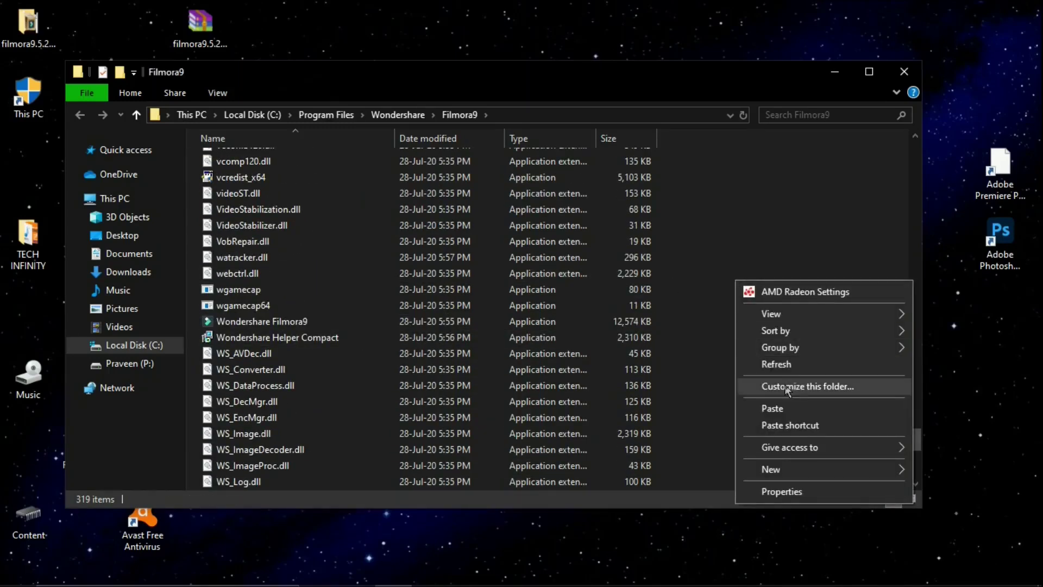
pyautogui.click(771, 408)
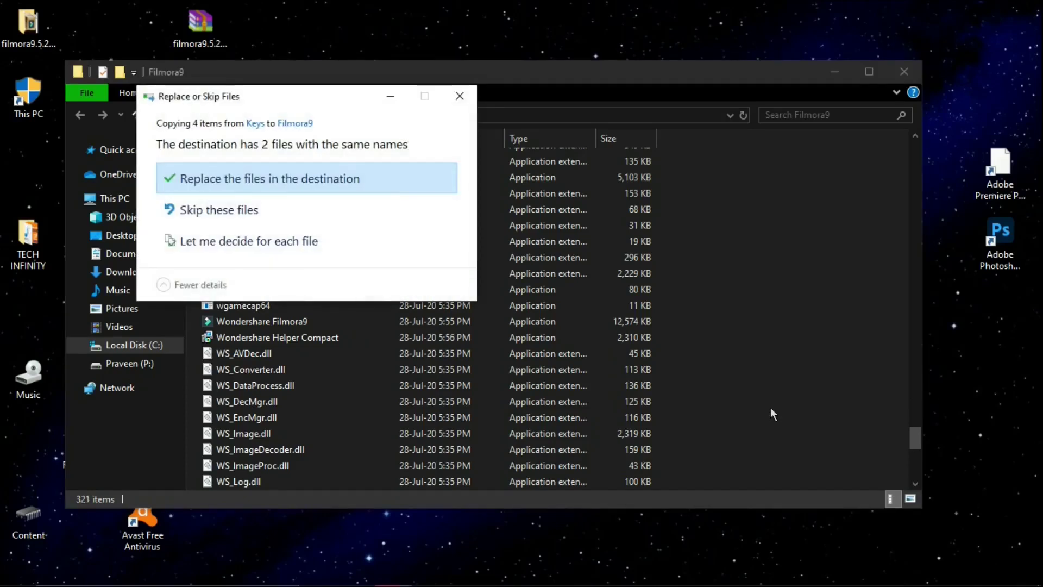
pyautogui.click(236, 180)
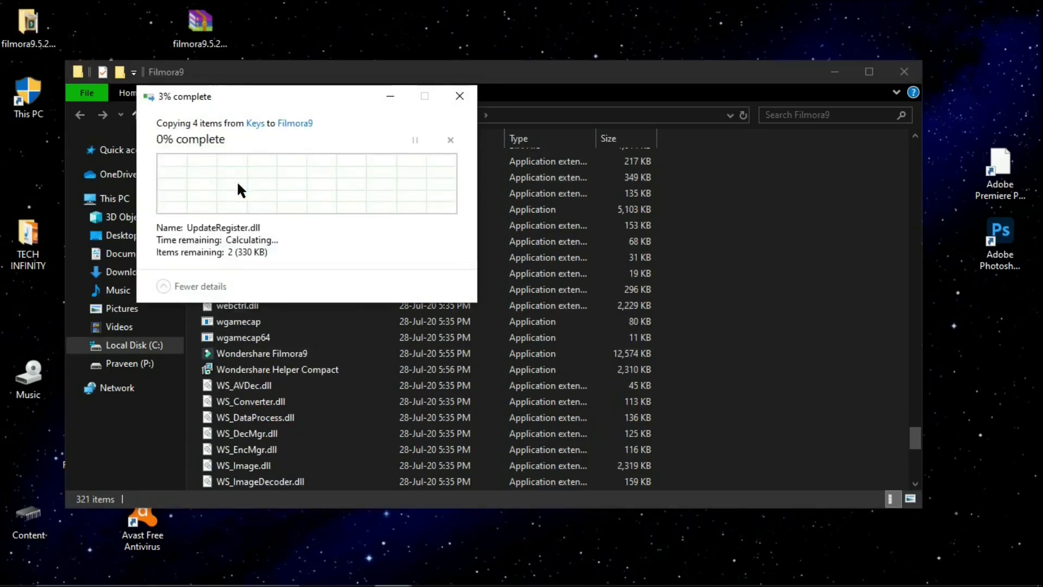
pyautogui.scroll(4, 503, 267)
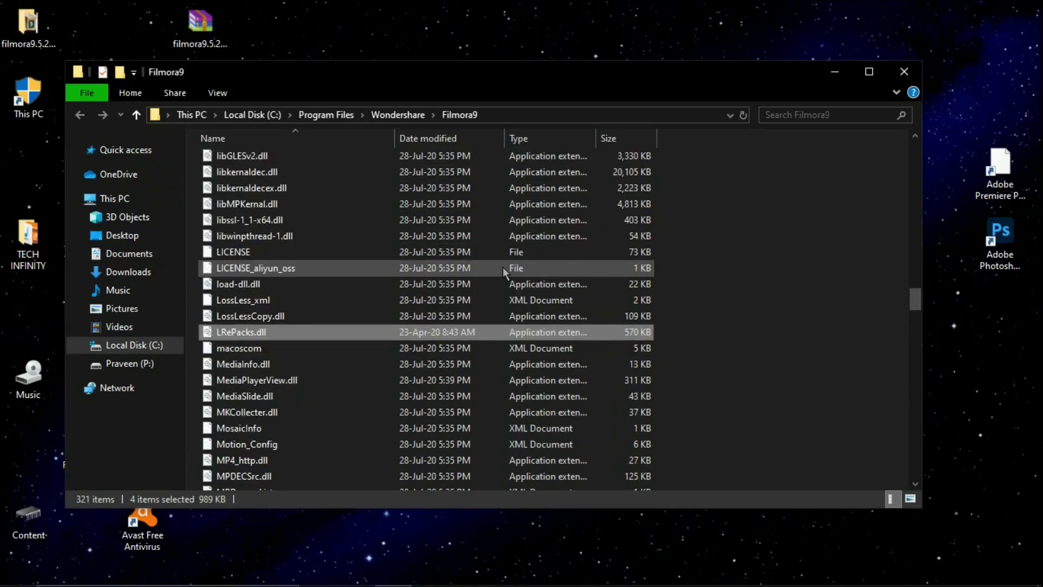
pyautogui.click(895, 74)
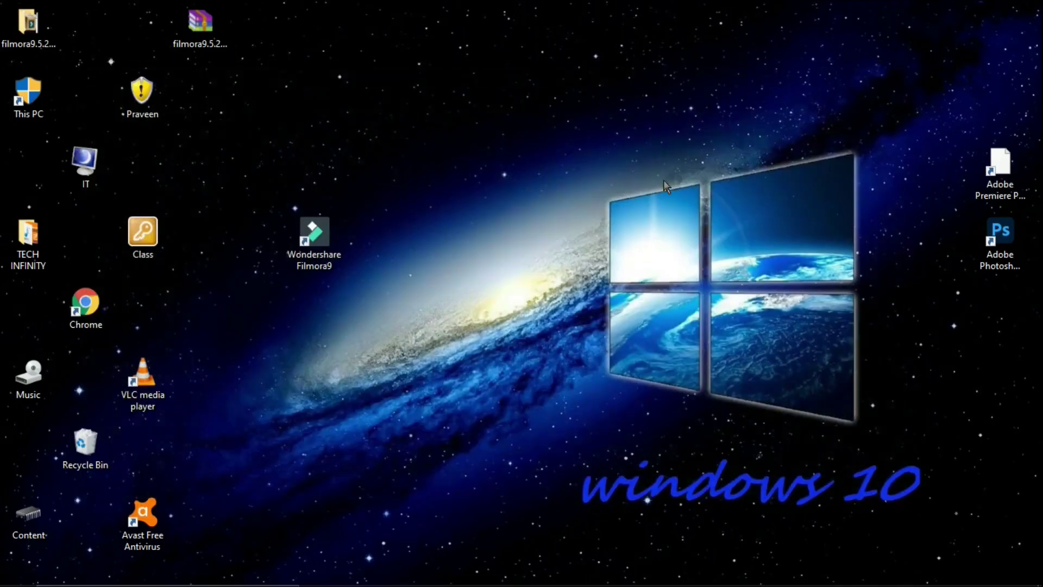
# Refresh the desktop twice and relaunch Filmora9 from its shortcut.
pyautogui.rightClick(693, 96)
pyautogui.click(726, 164)
pyautogui.rightClick(694, 97)
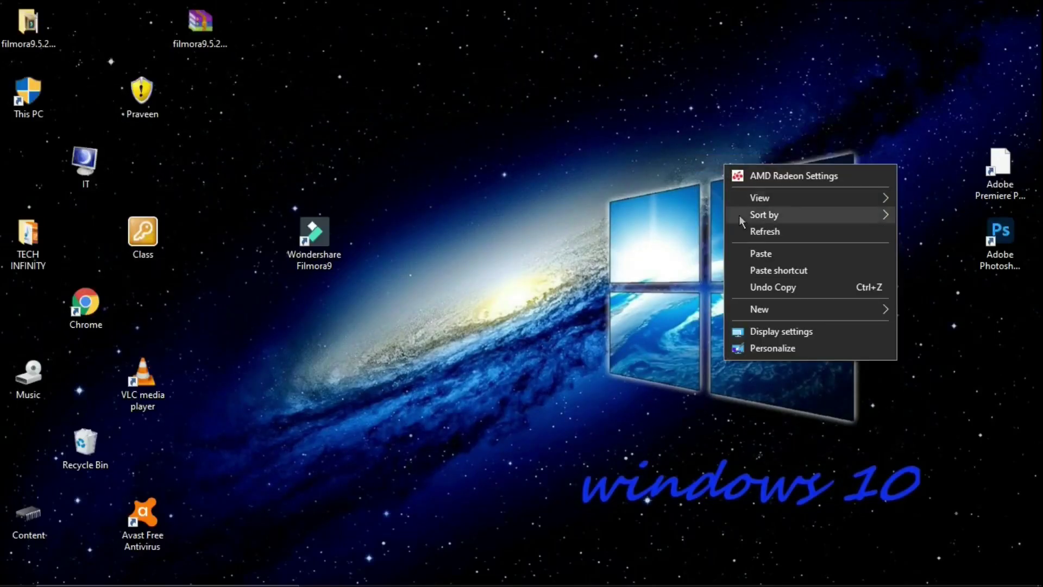
pyautogui.click(726, 164)
pyautogui.rightClick(300, 239)
pyautogui.click(381, 252)
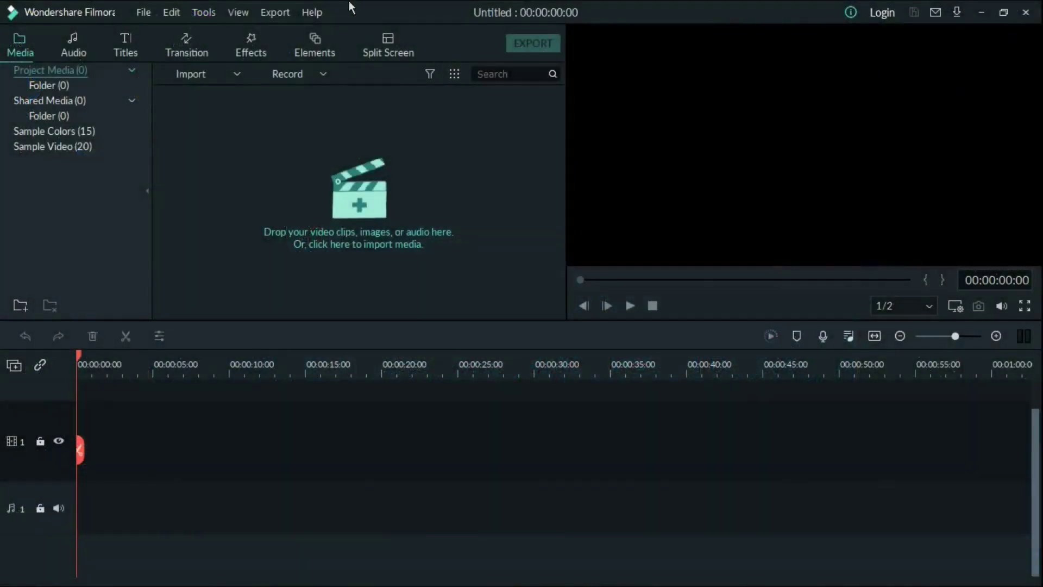
# Check Help > Activate Filmora9, which reports the license activated successfully, and dismiss the message.
pyautogui.click(314, 12)
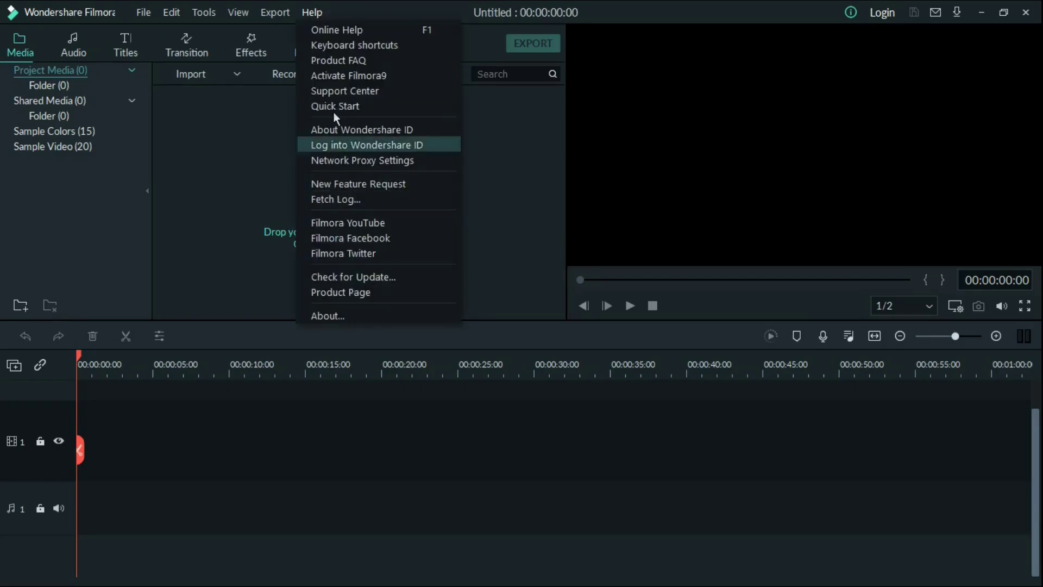
pyautogui.click(345, 77)
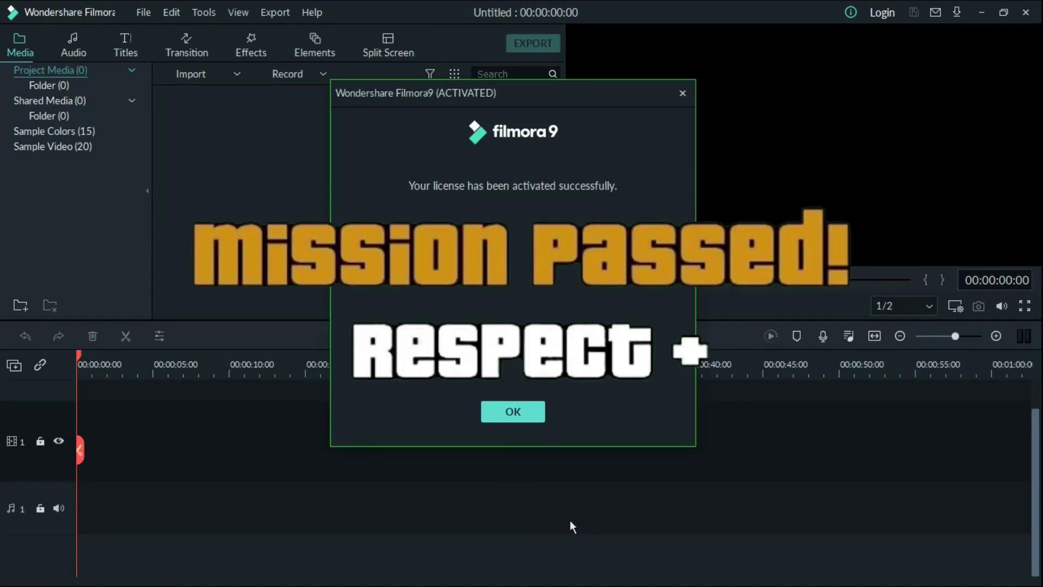
pyautogui.click(513, 412)
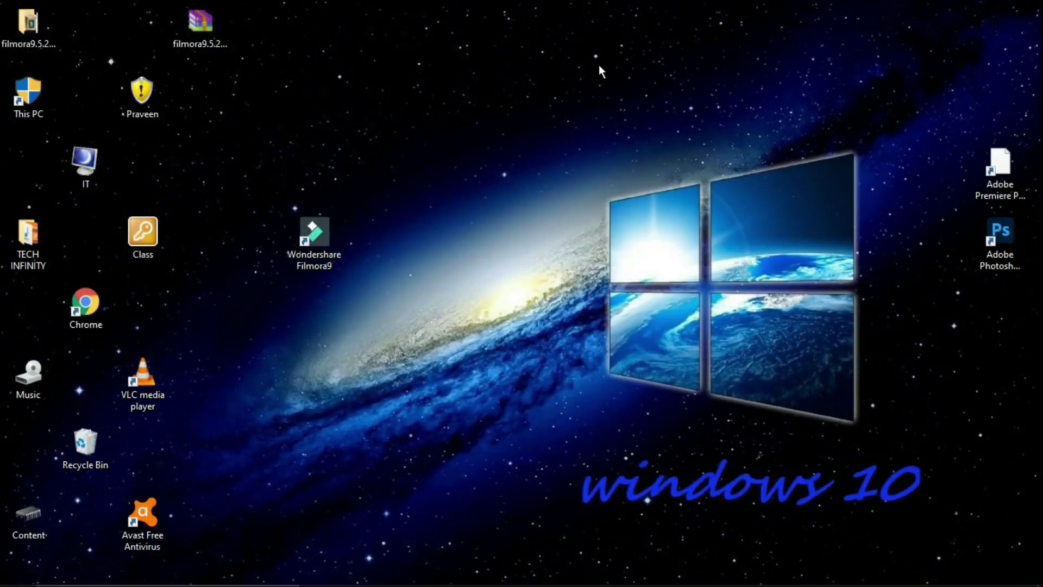
# Refresh the desktop three times and select the filmora9.5.2.10 folder icon.
pyautogui.rightClick(599, 66)
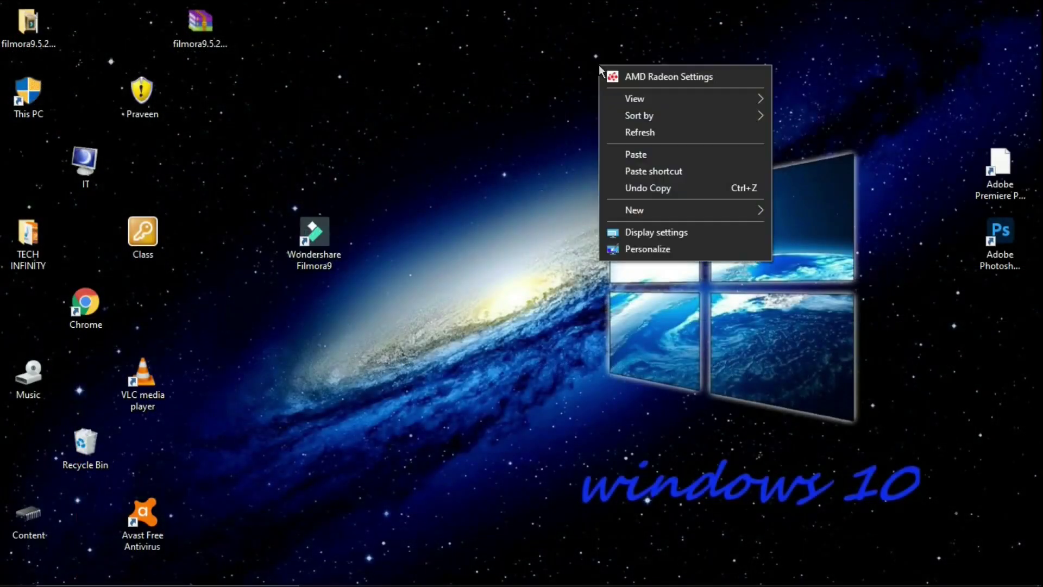
pyautogui.click(630, 133)
pyautogui.rightClick(627, 128)
pyautogui.click(649, 195)
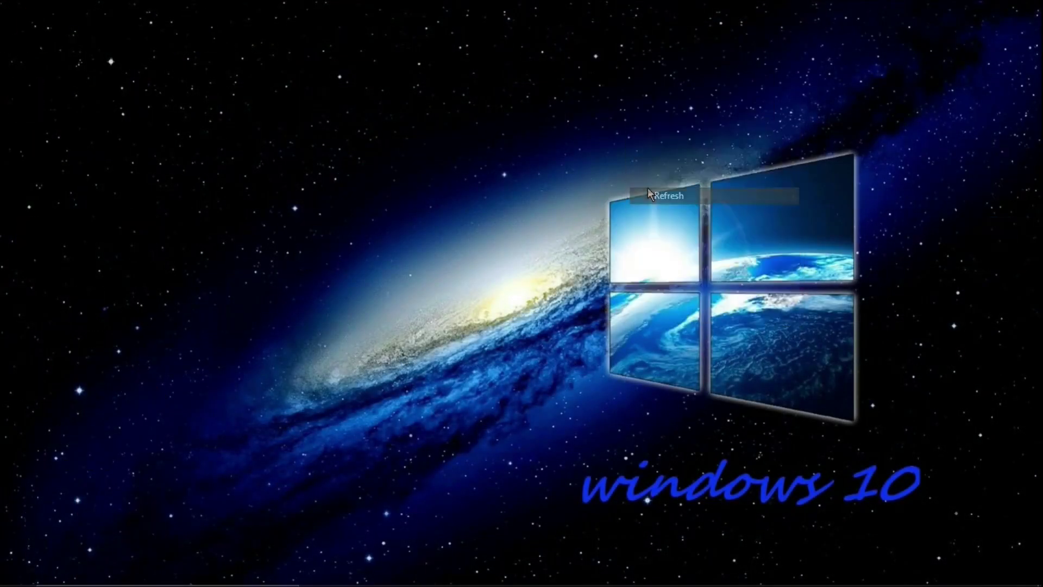
pyautogui.rightClick(648, 191)
pyautogui.click(672, 256)
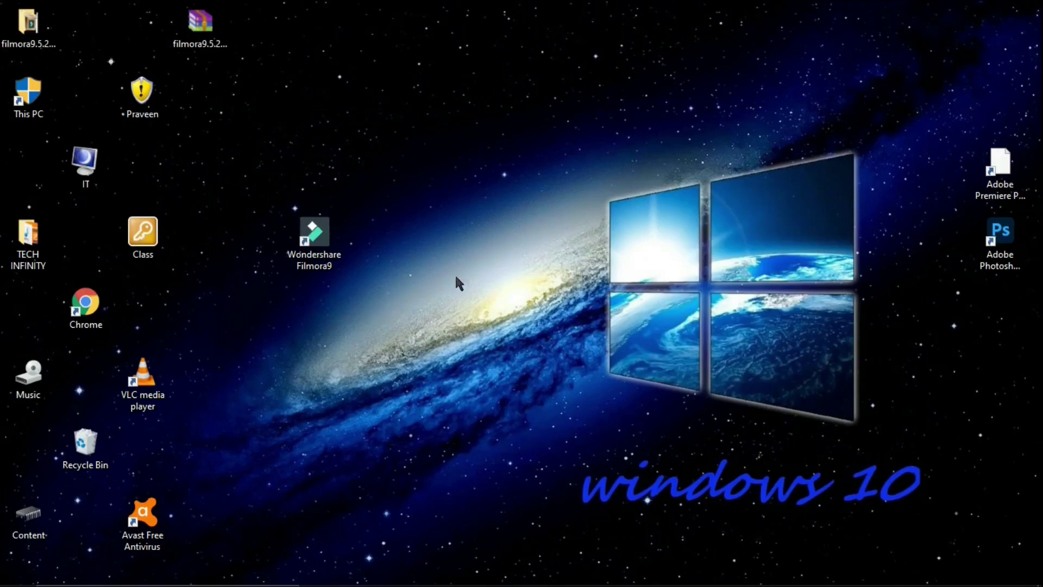
pyautogui.click(25, 23)
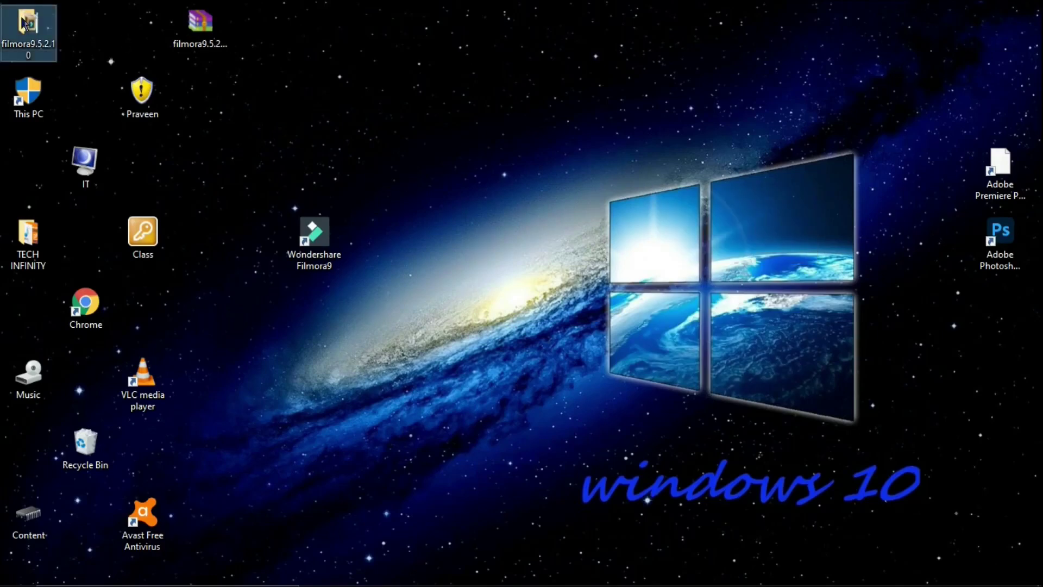